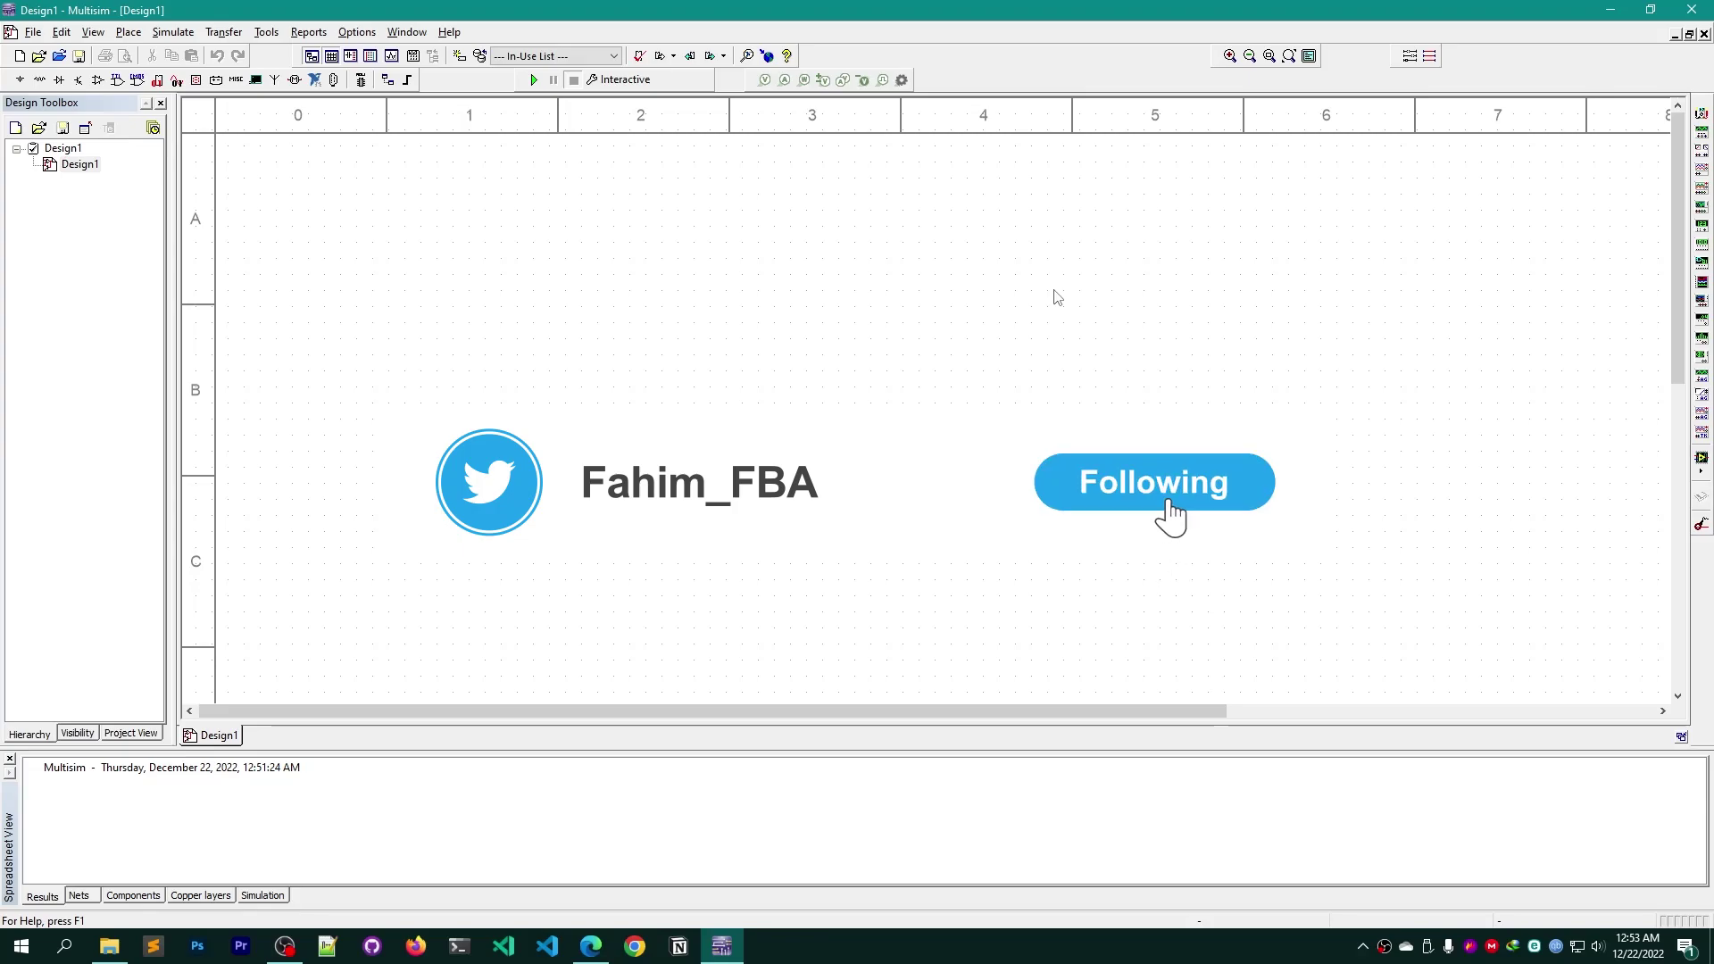
Find a 1kΩ resistor by searching 'resi' and place it as R1 on the schematic
key(ctrl+w)
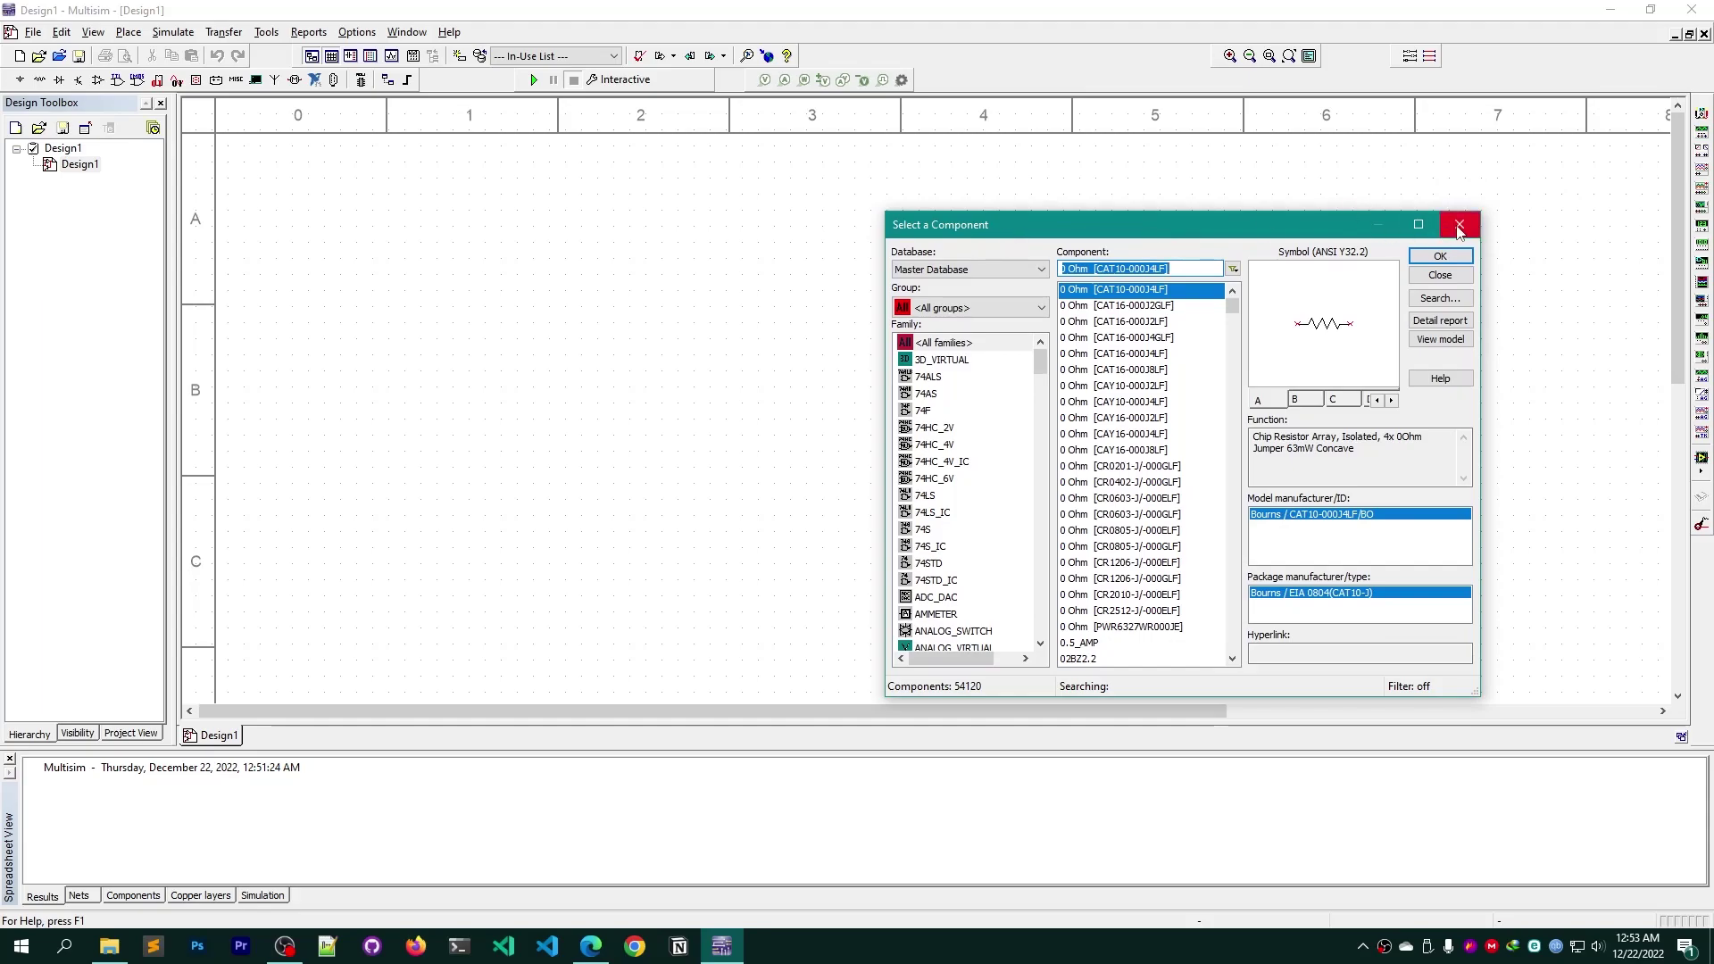
click(1460, 224)
click(130, 32)
click(142, 56)
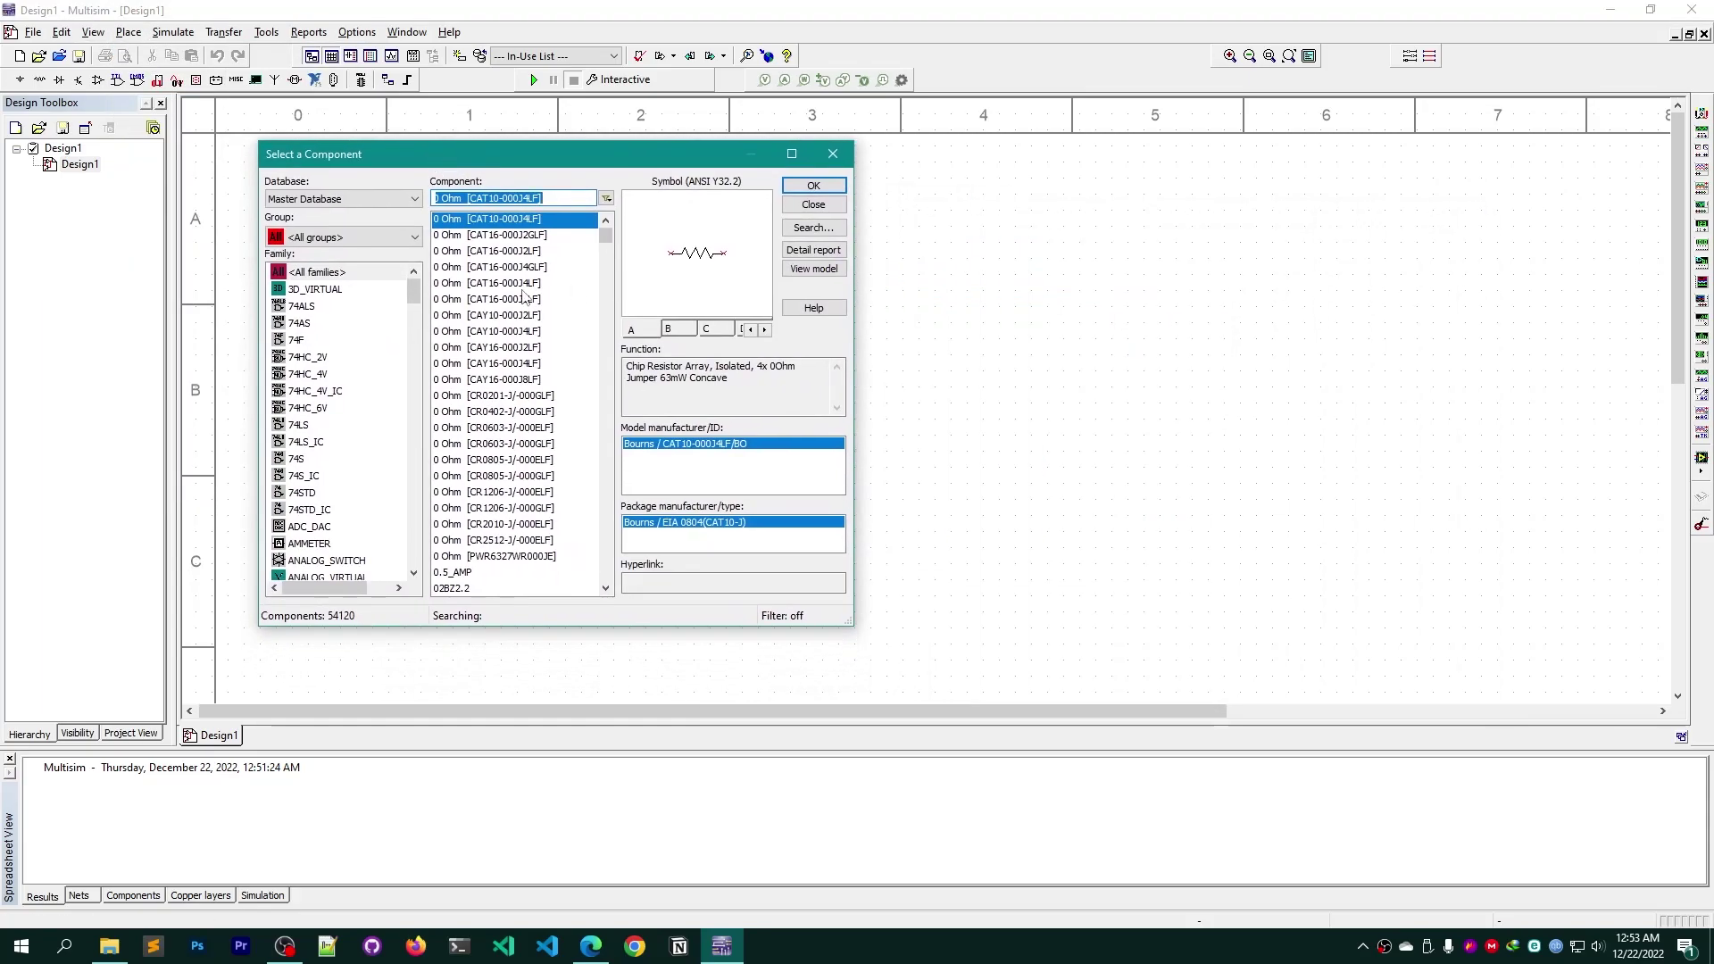
text(resi)
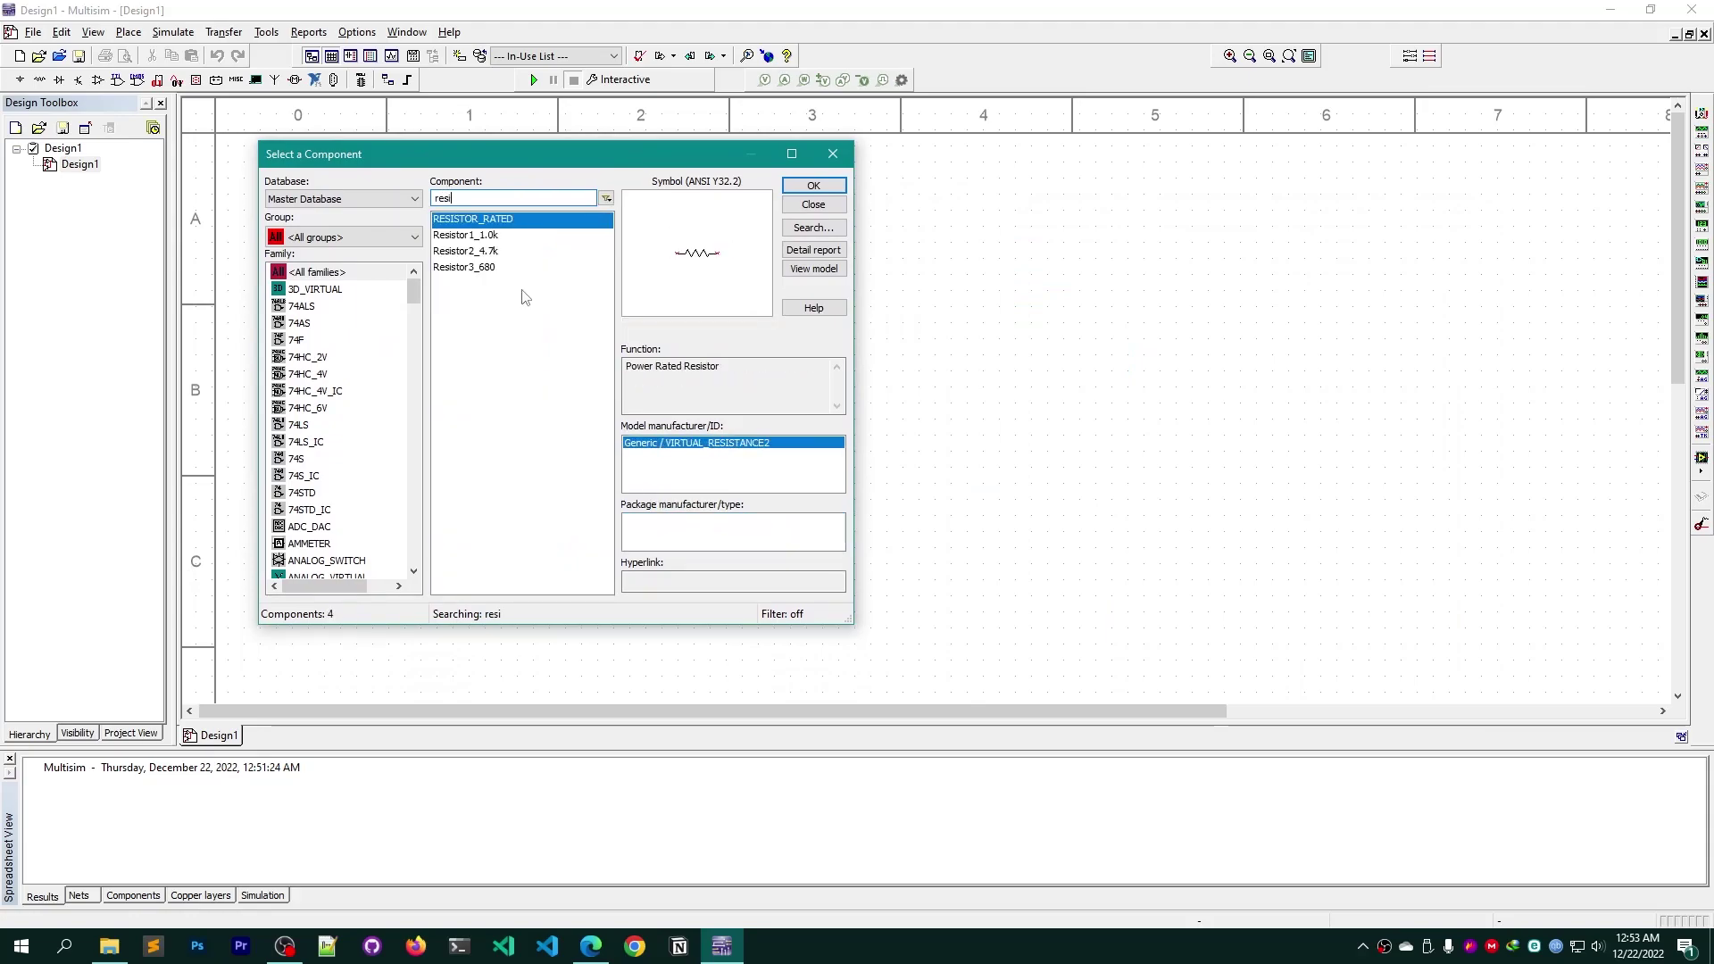
click(811, 186)
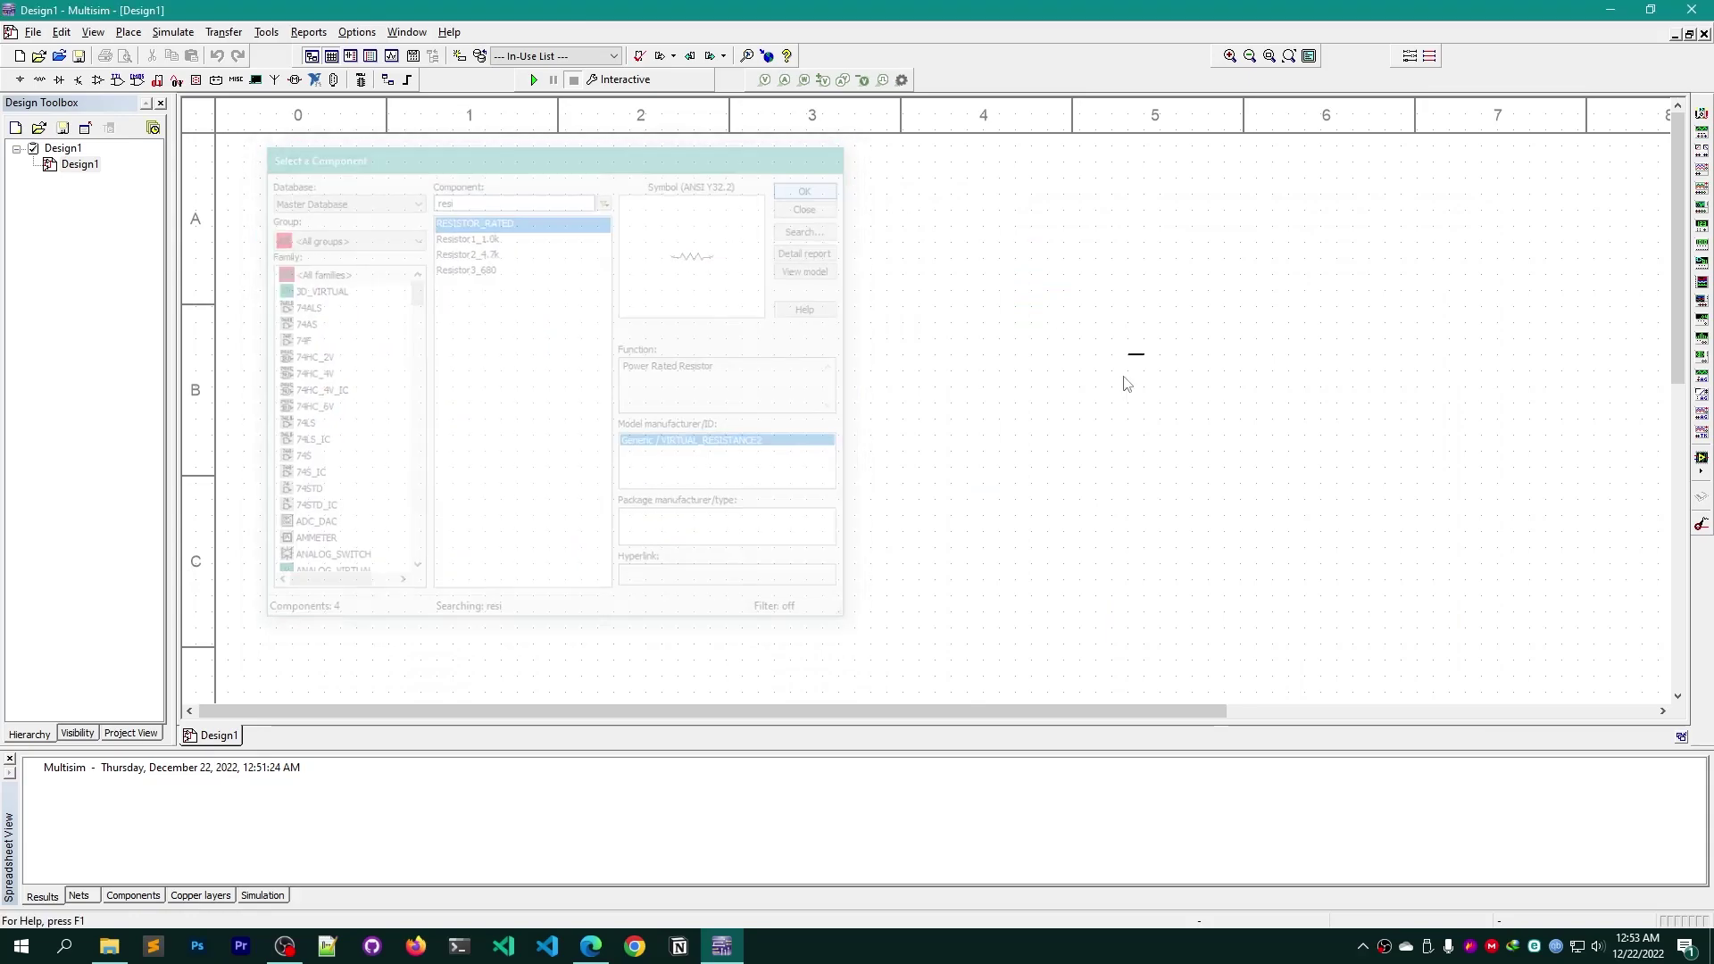
click(1163, 372)
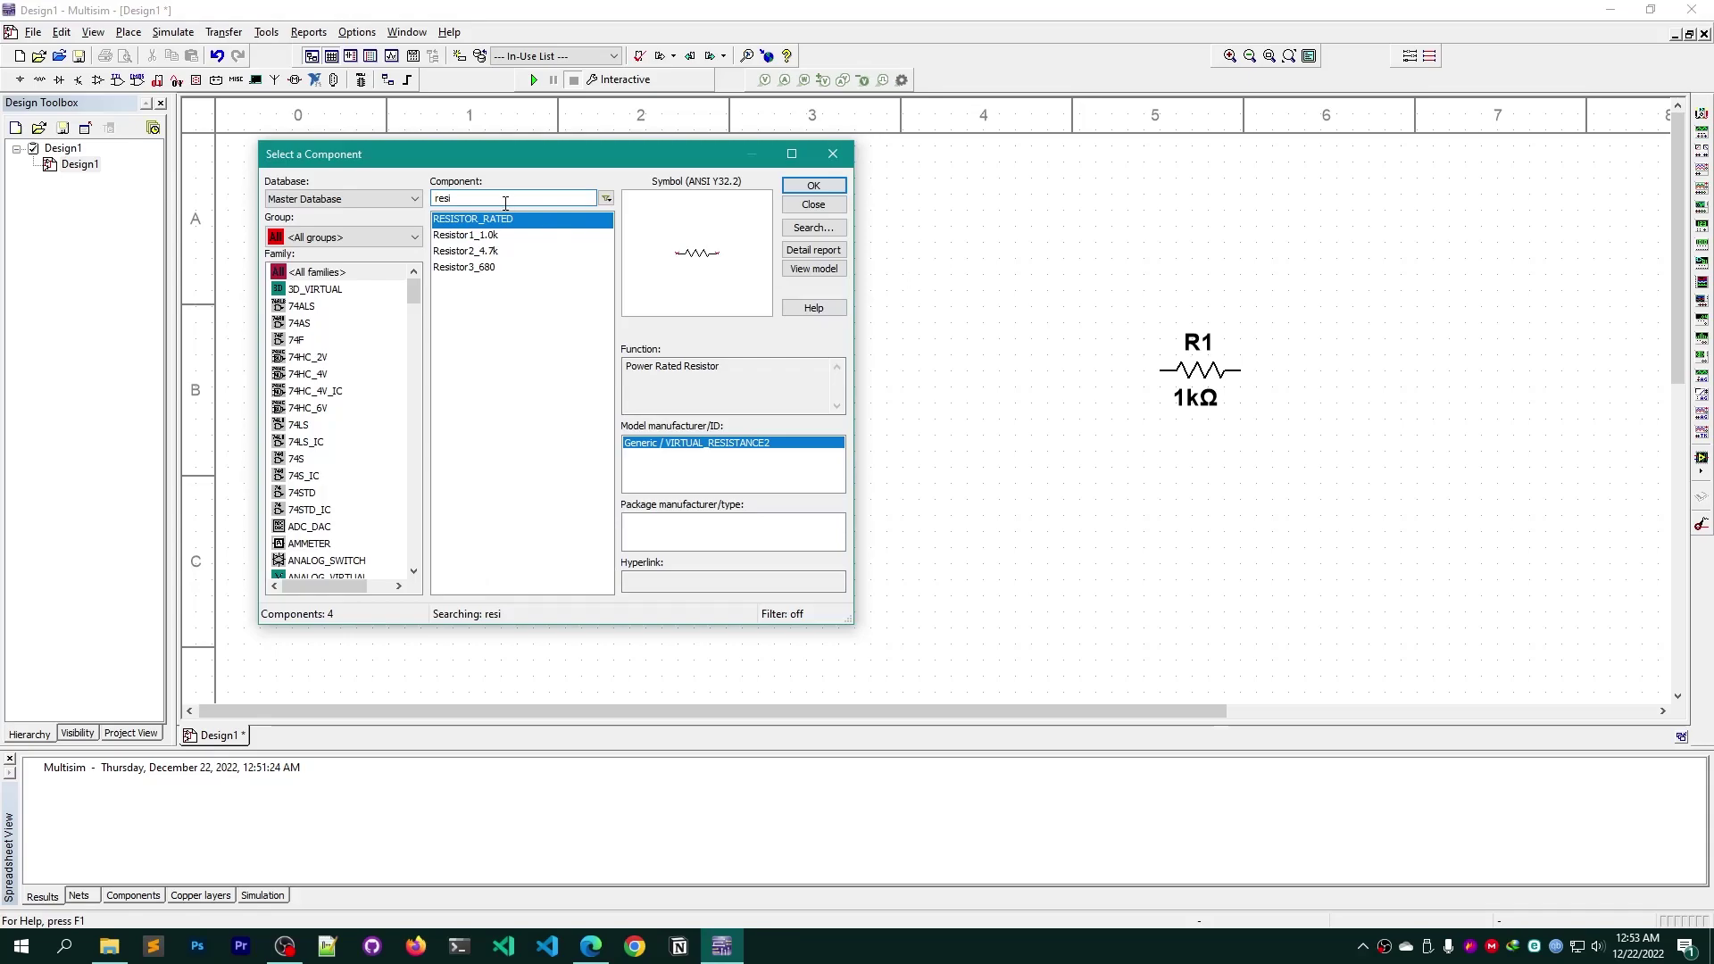
Search 'DC' and place a 12V DC_POWER source V1 on the schematic
text(DC)
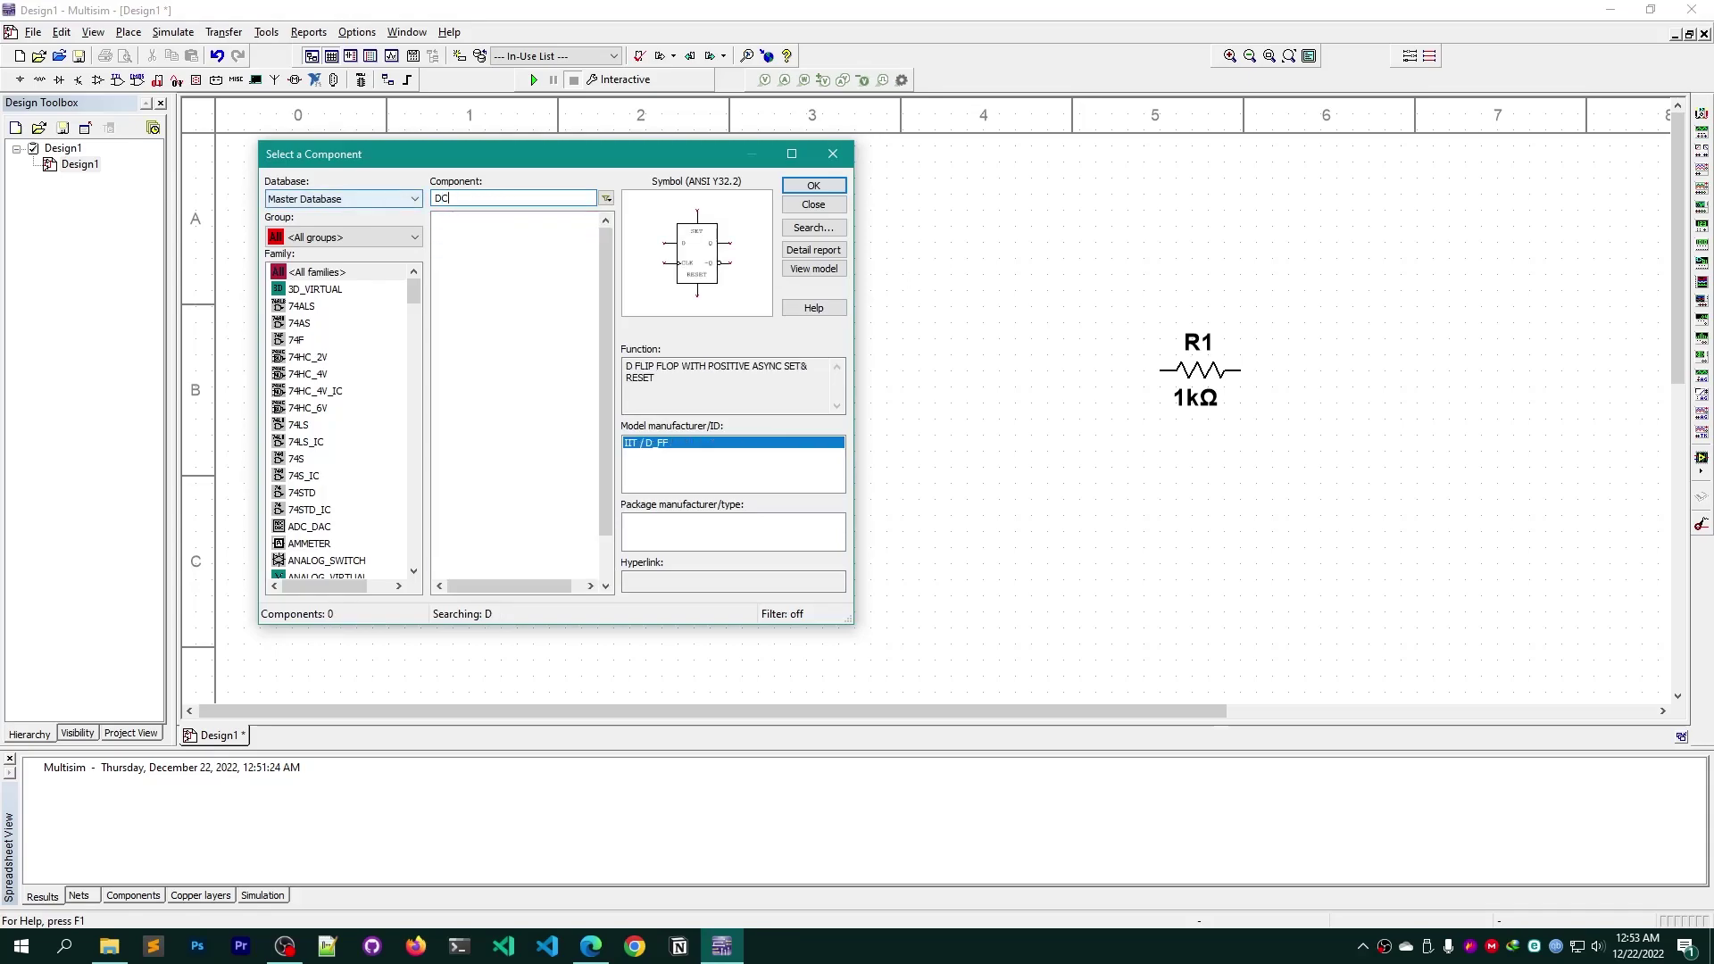
click(462, 301)
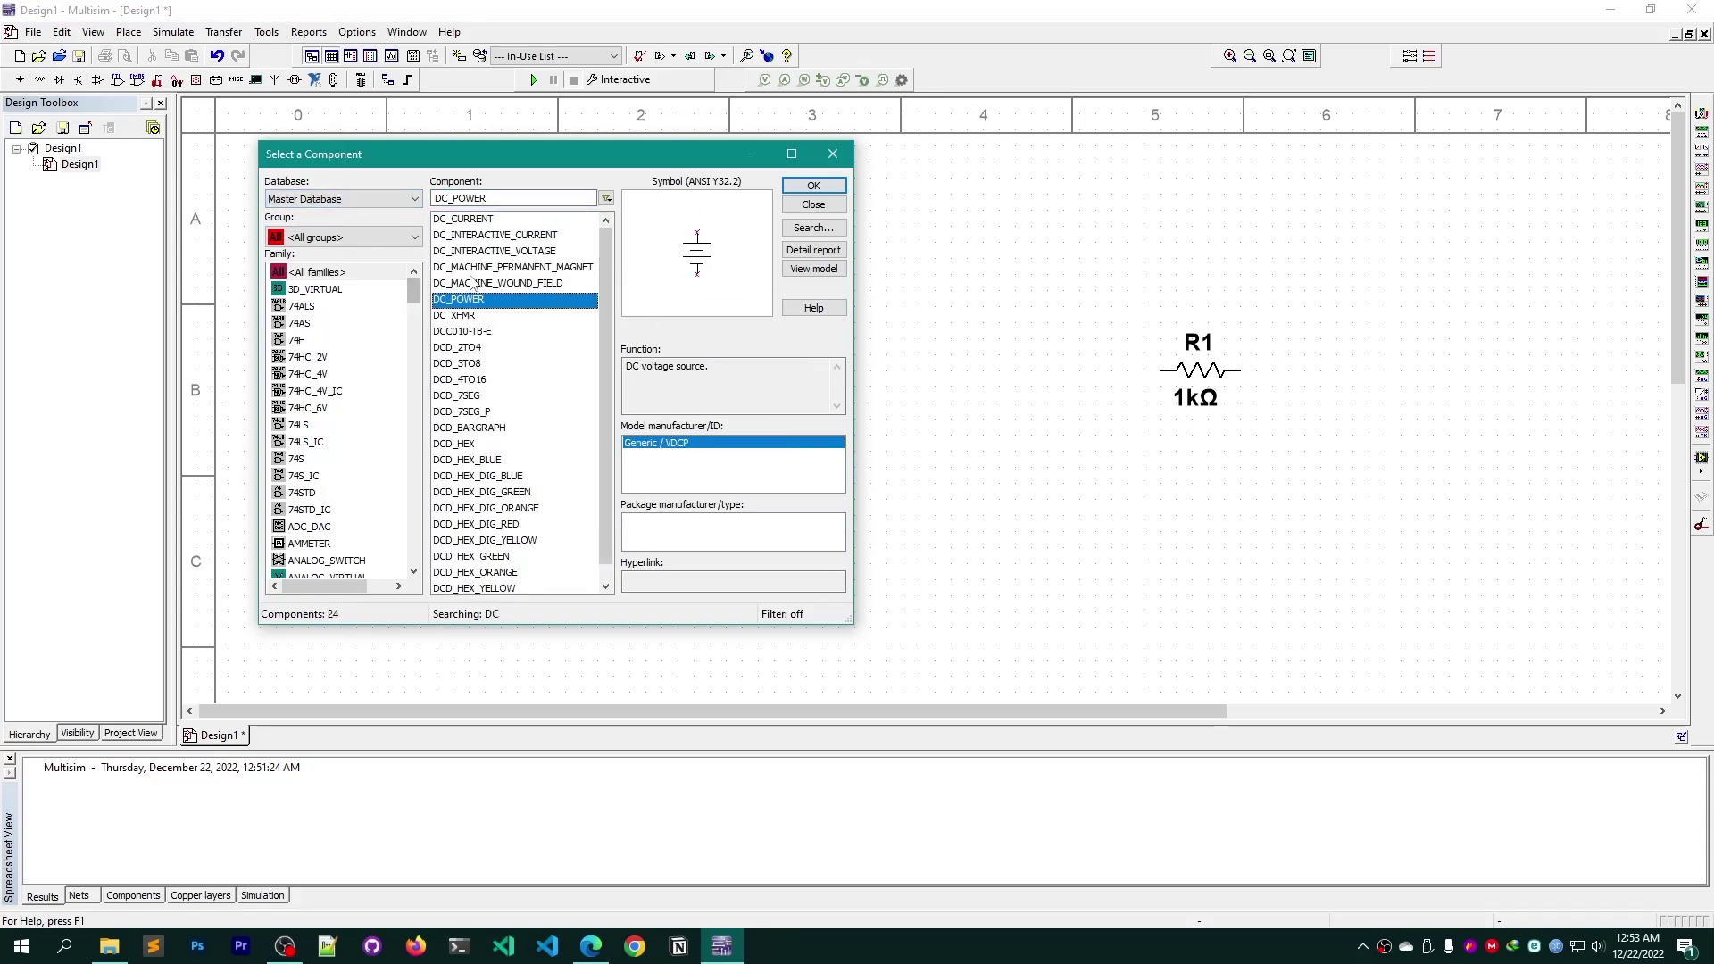
click(813, 185)
click(500, 487)
Find the 1N4007-E3/54 diode, place it as D1, and close the component browser
key(BackSpace)
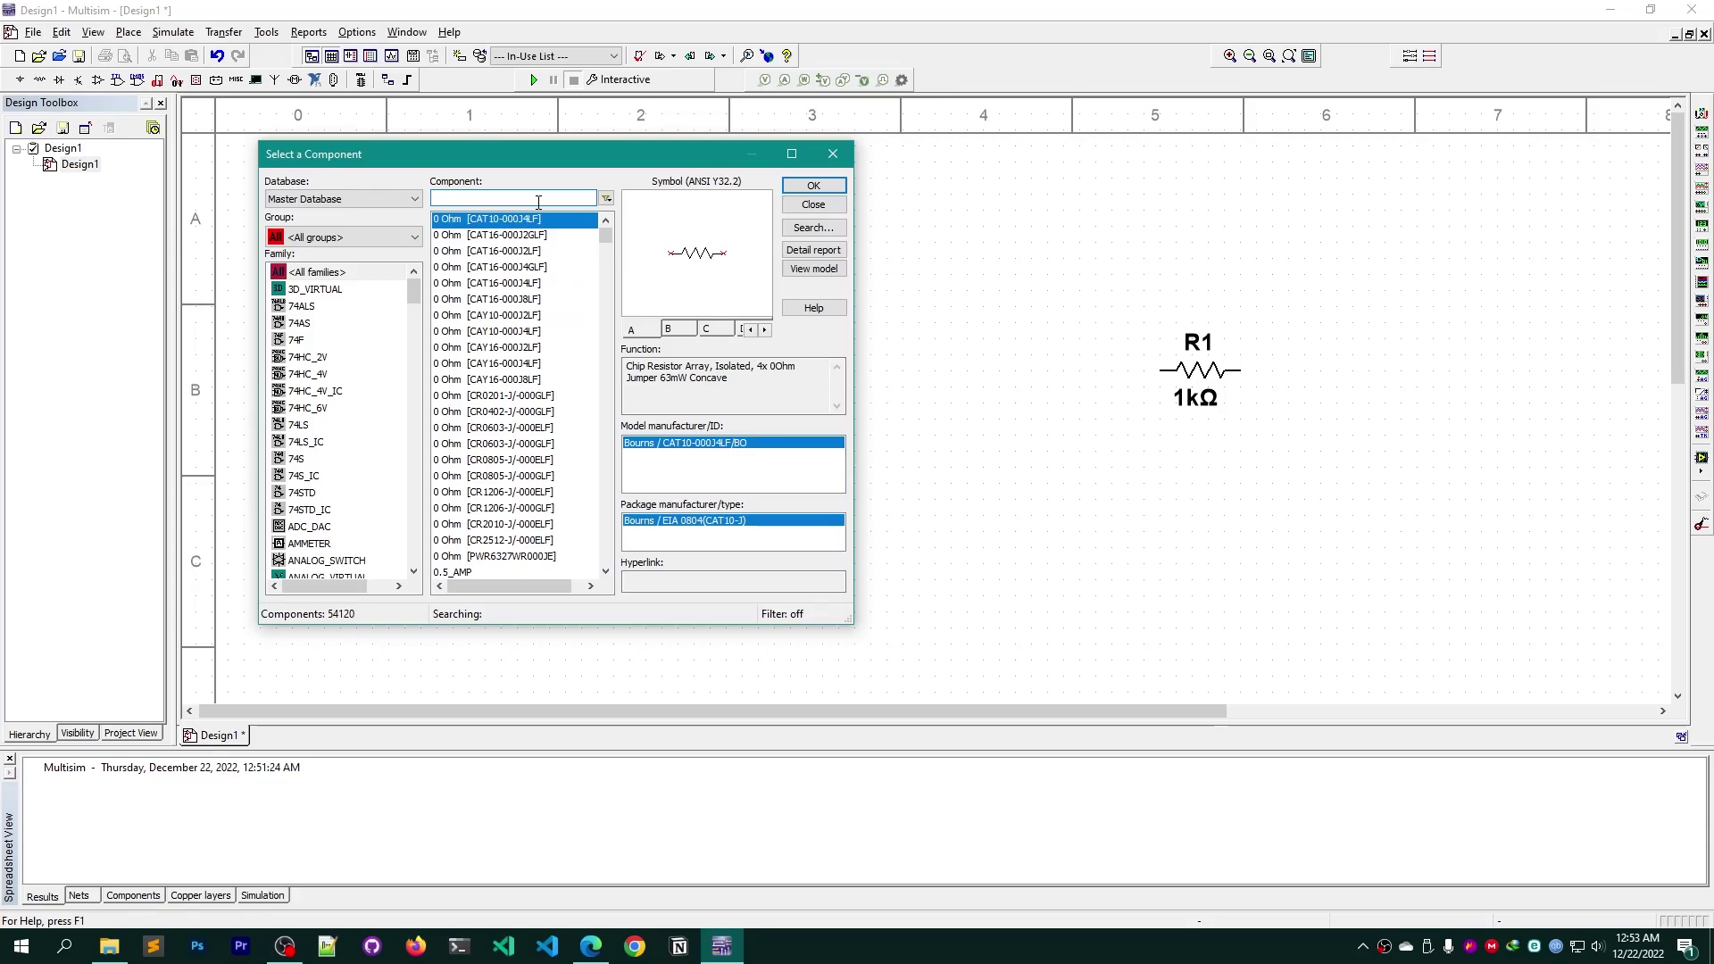
text(1N)
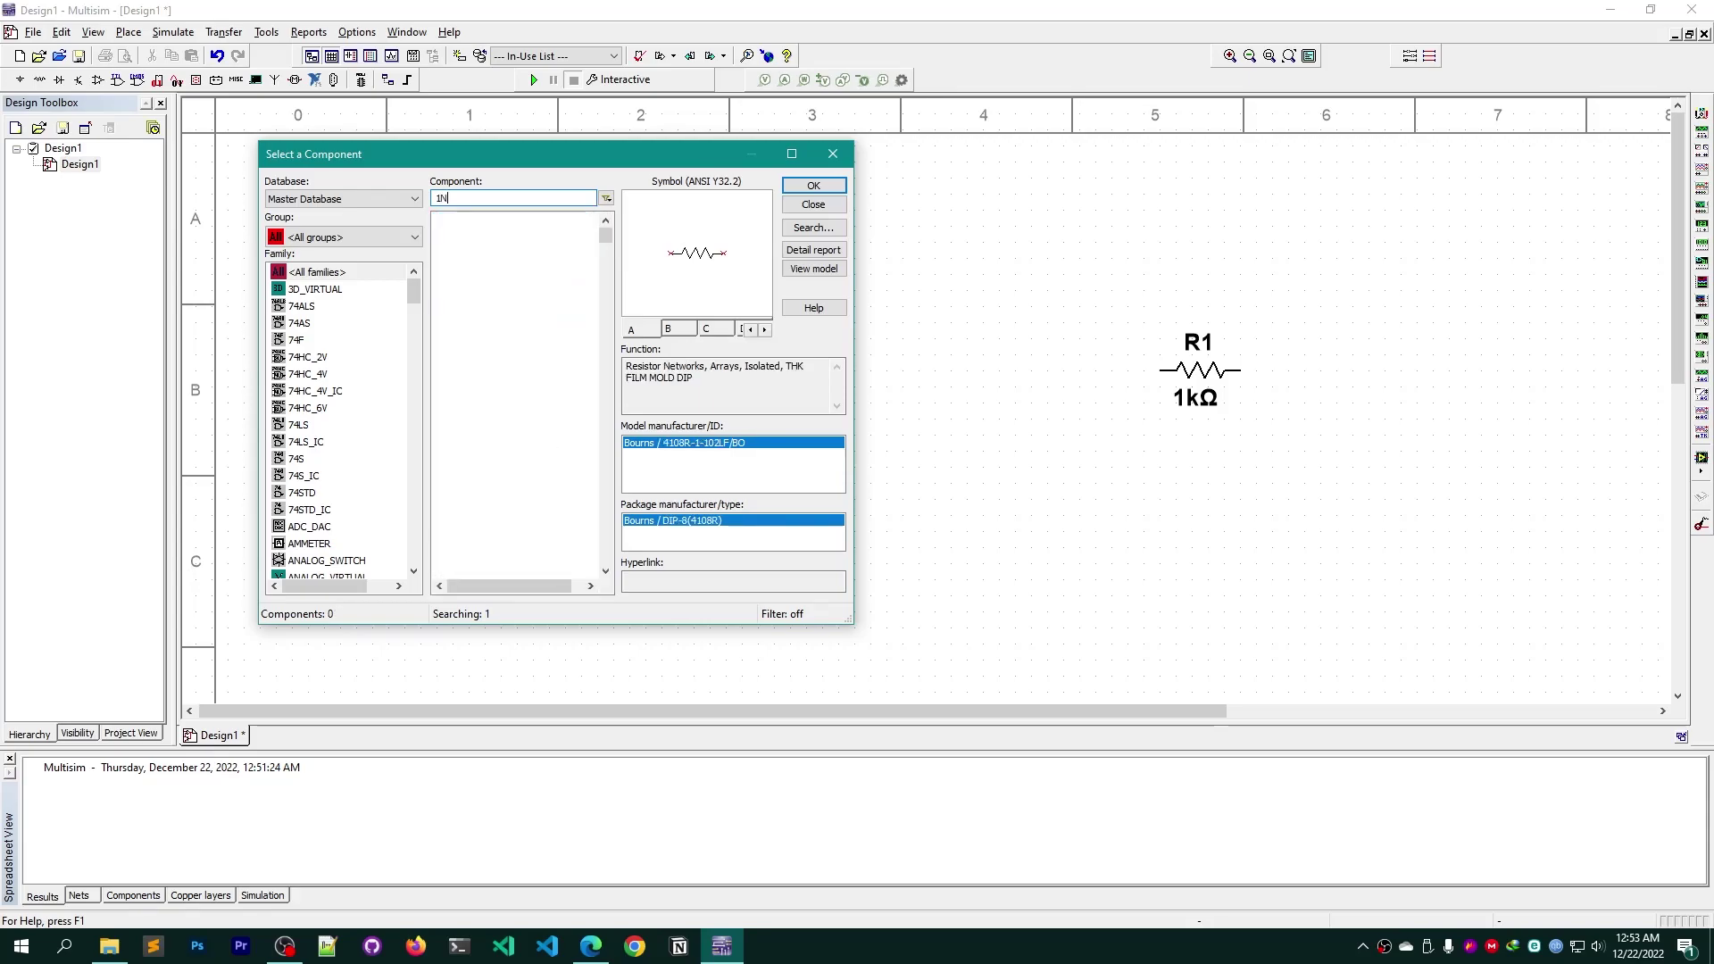
text(4007)
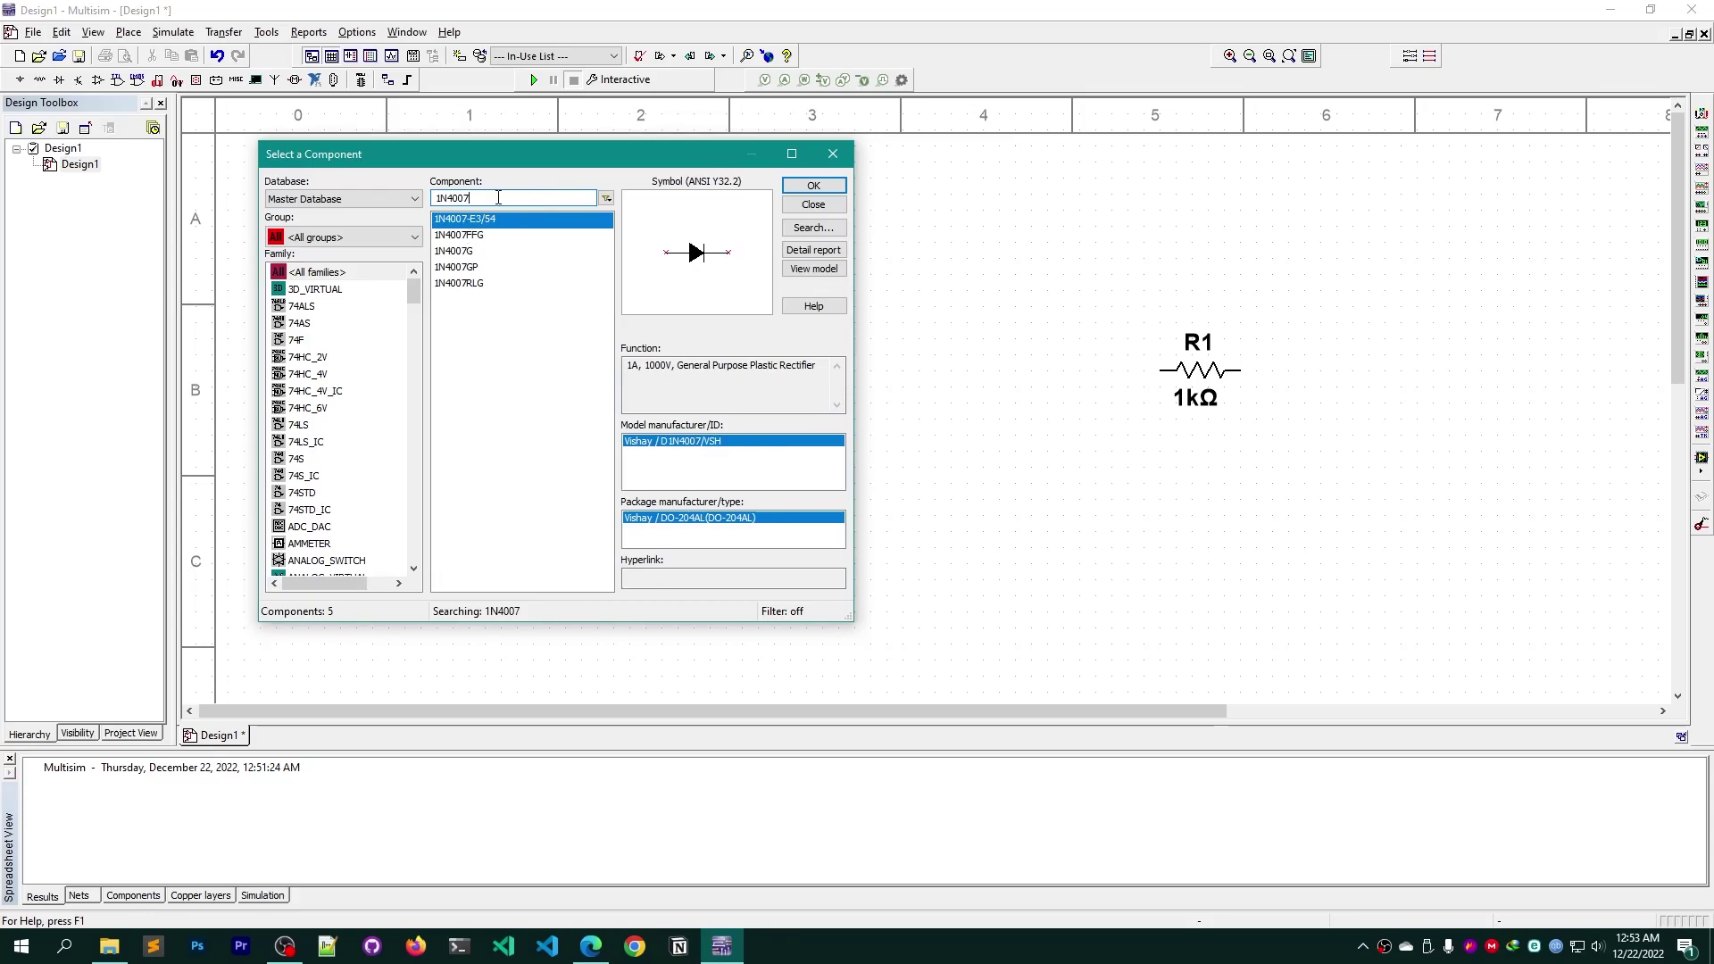
text(2)
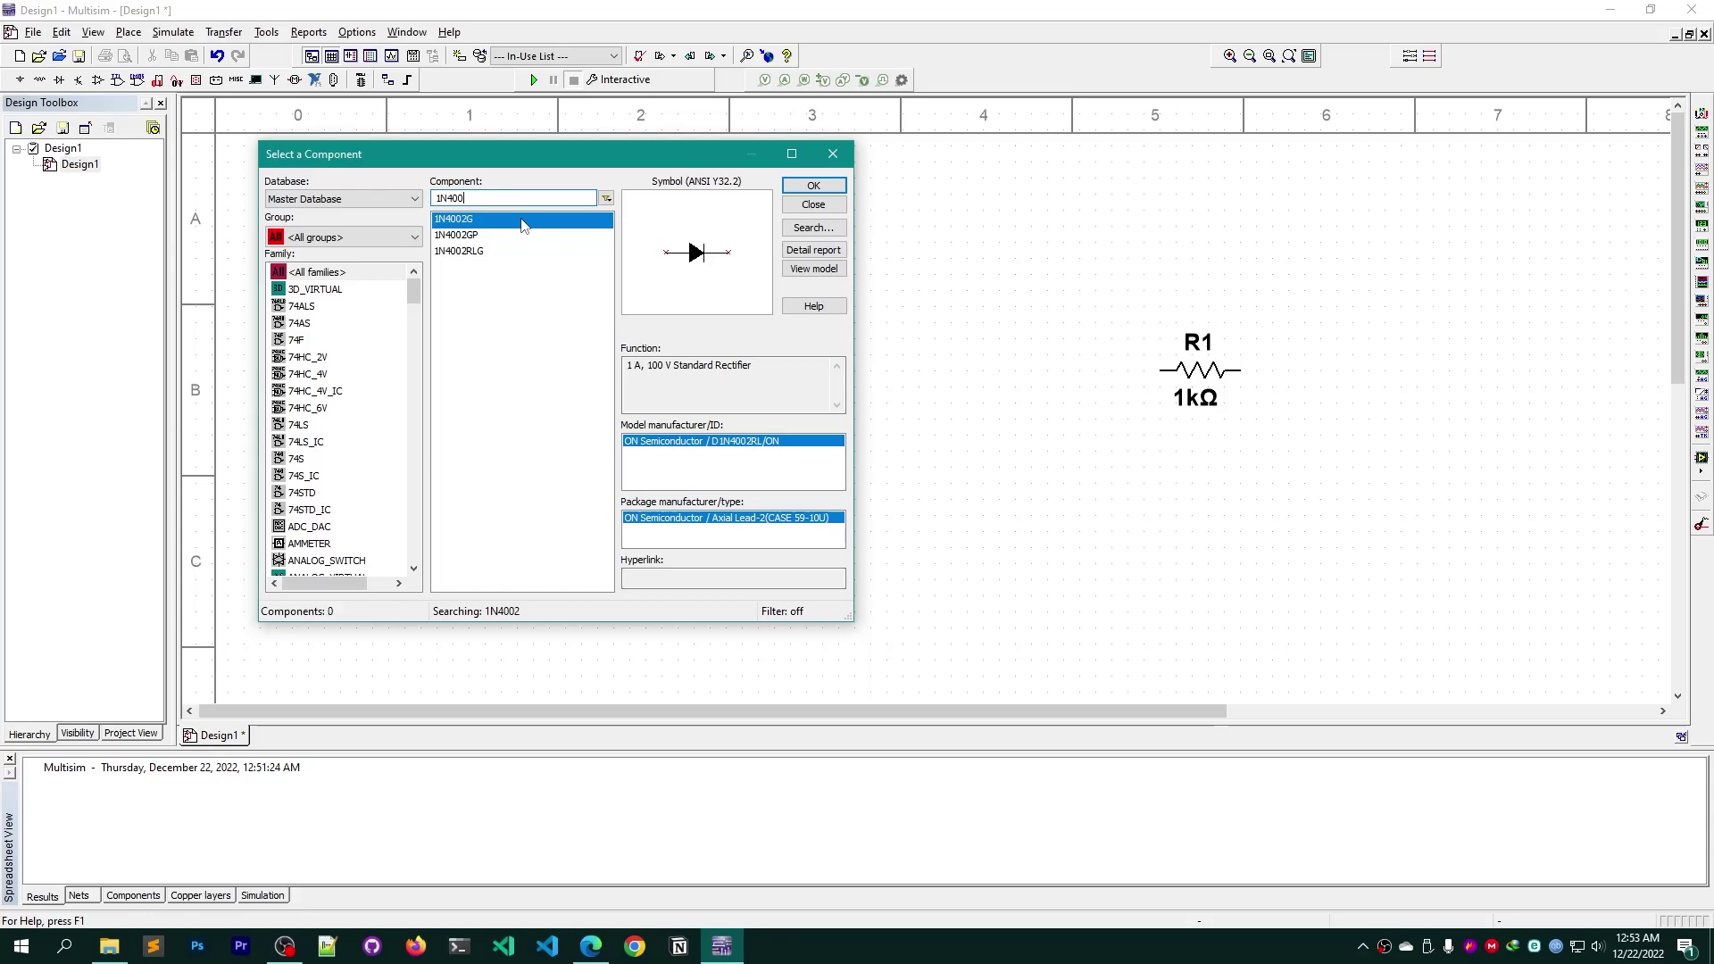
text(7)
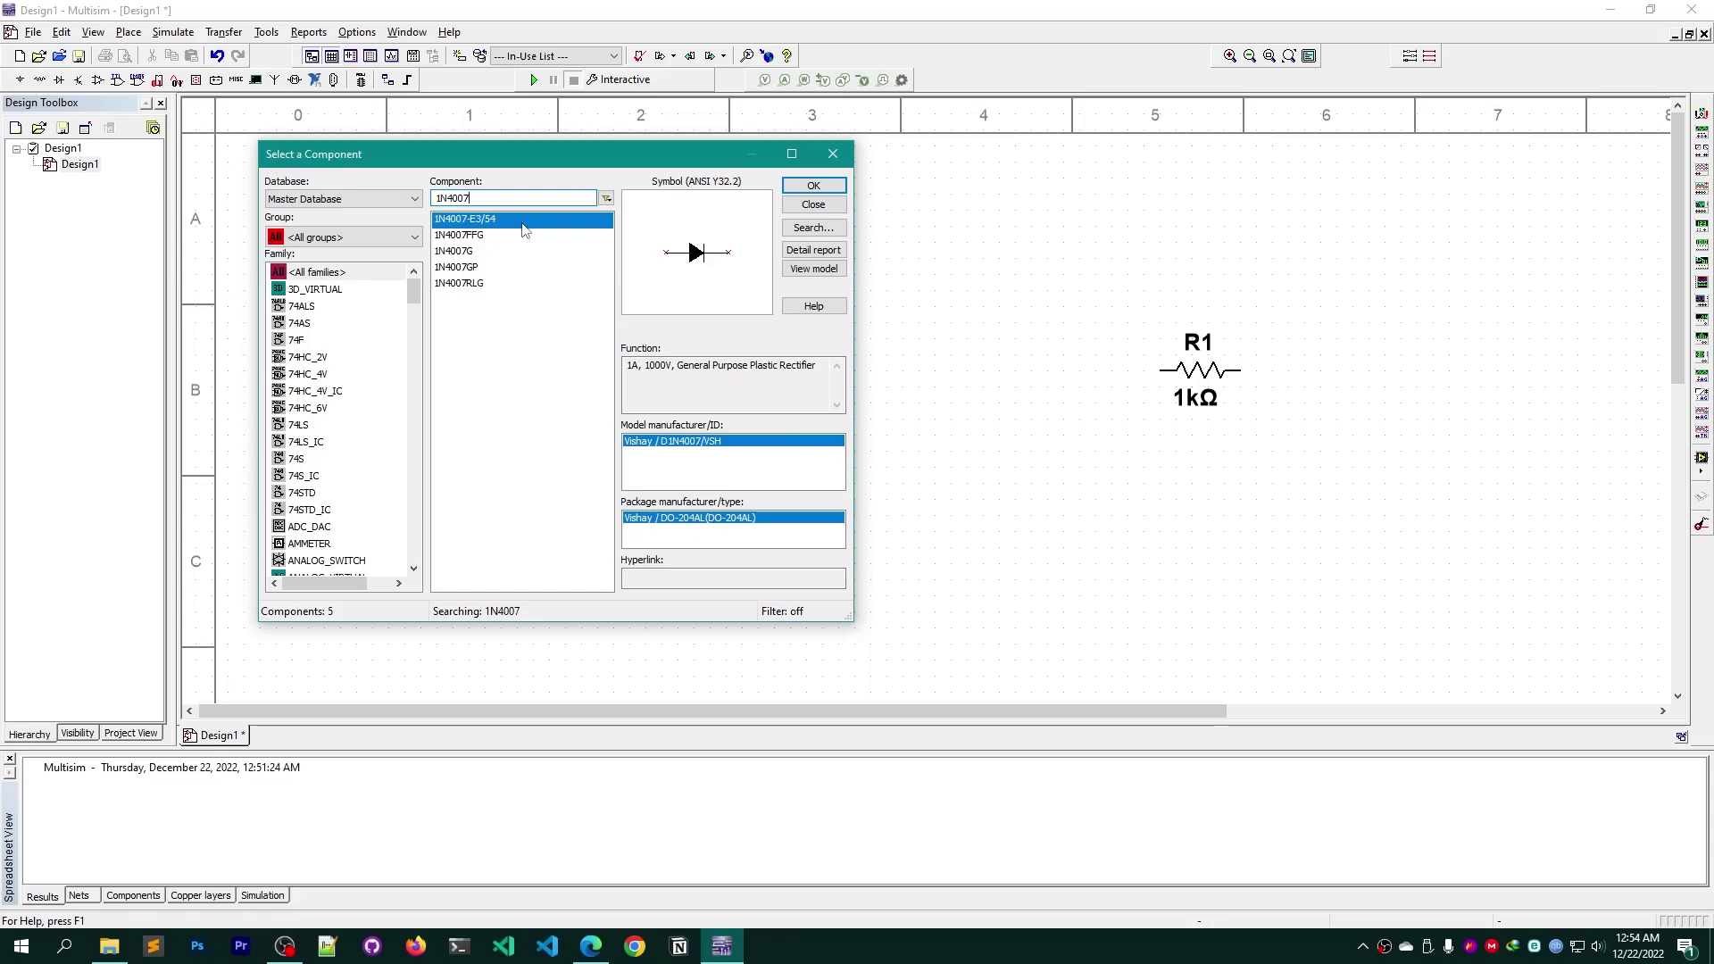
click(791, 188)
click(770, 280)
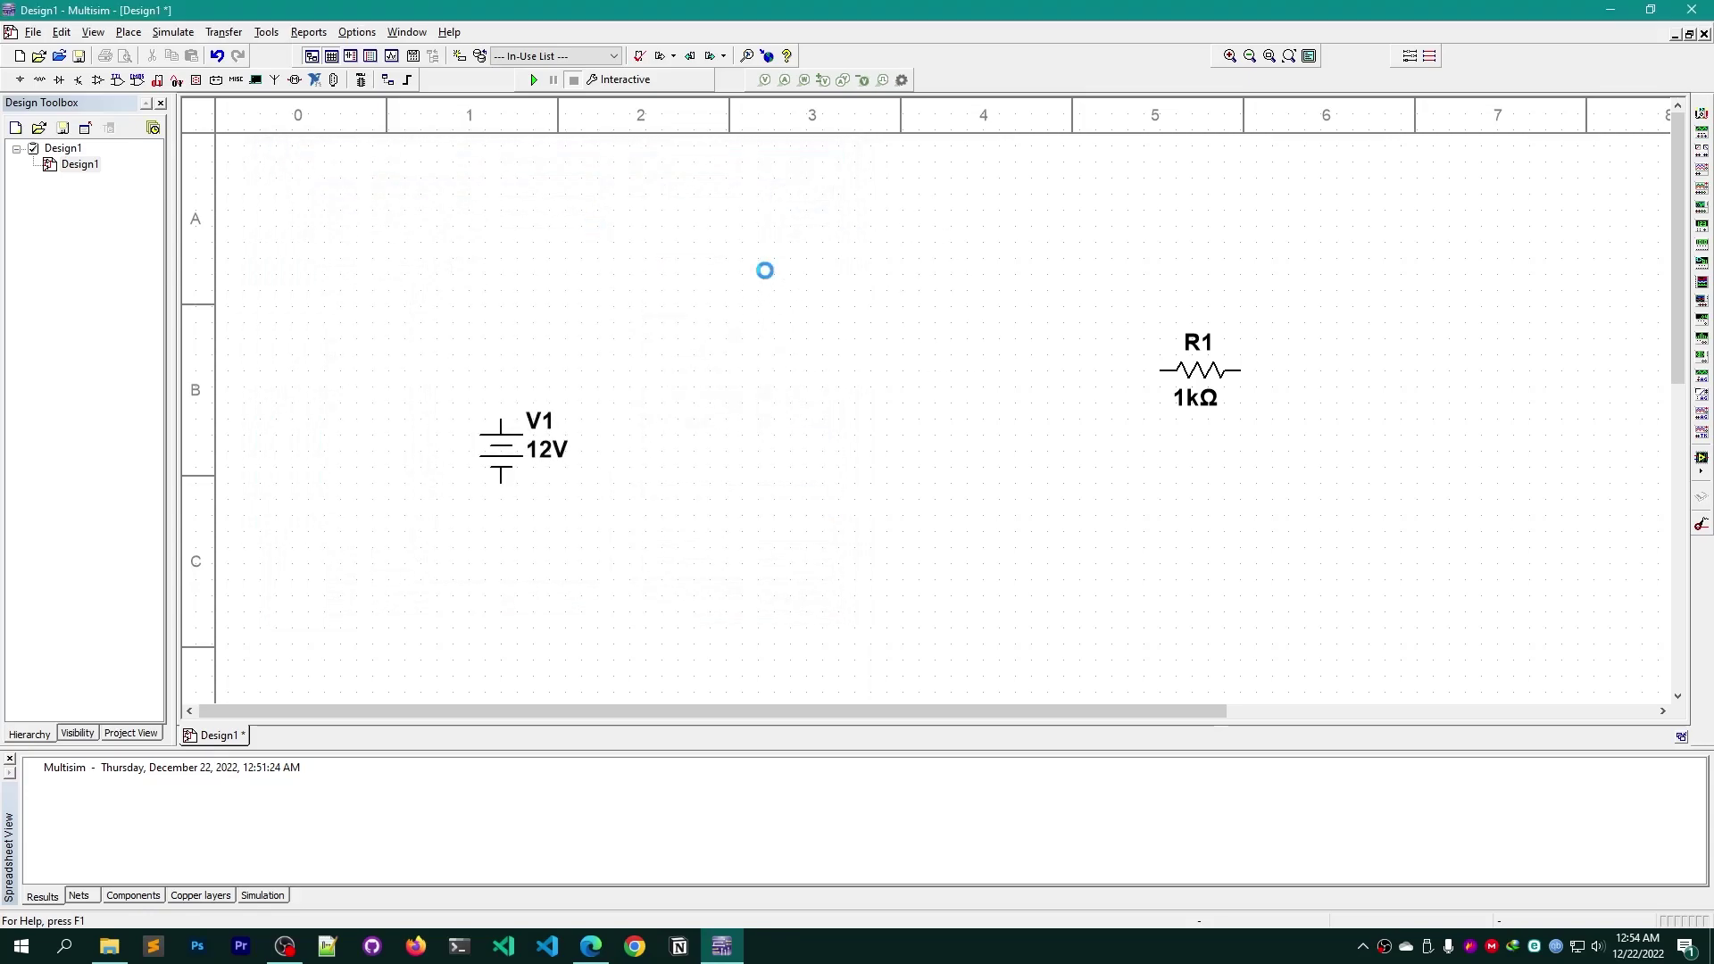
click(833, 153)
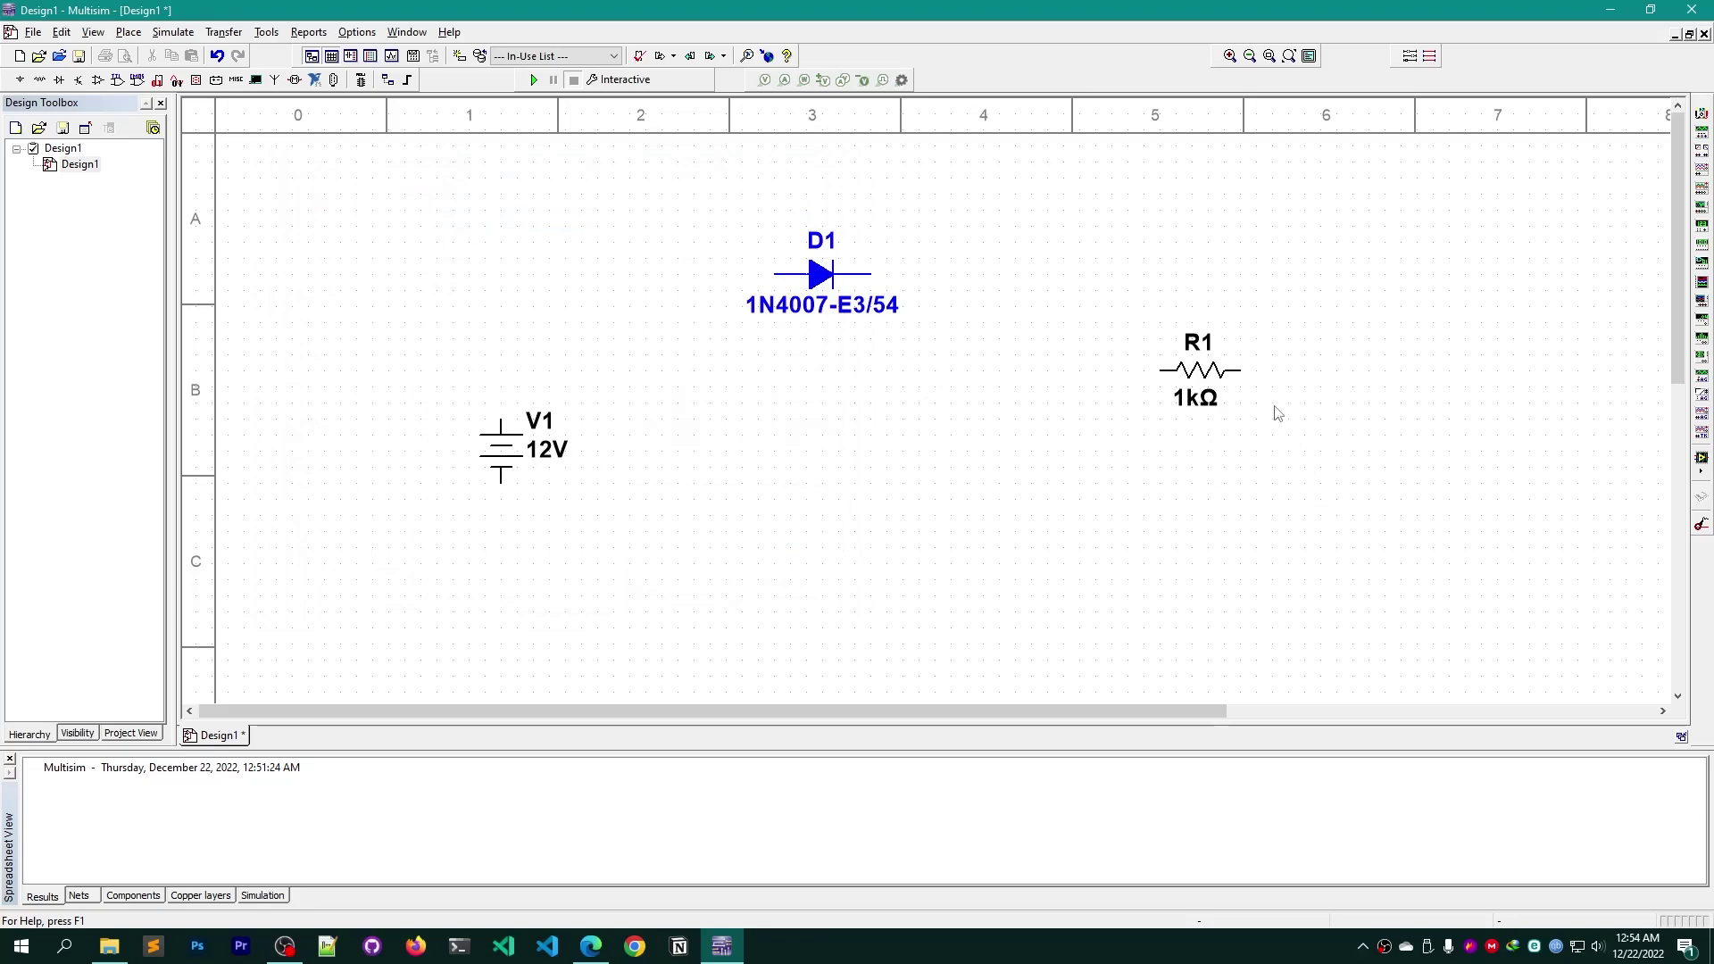
Rotate R1 upright with Ctrl+R and centre D1 above the gap between V1 and R1
drag(1272, 479, 1147, 278)
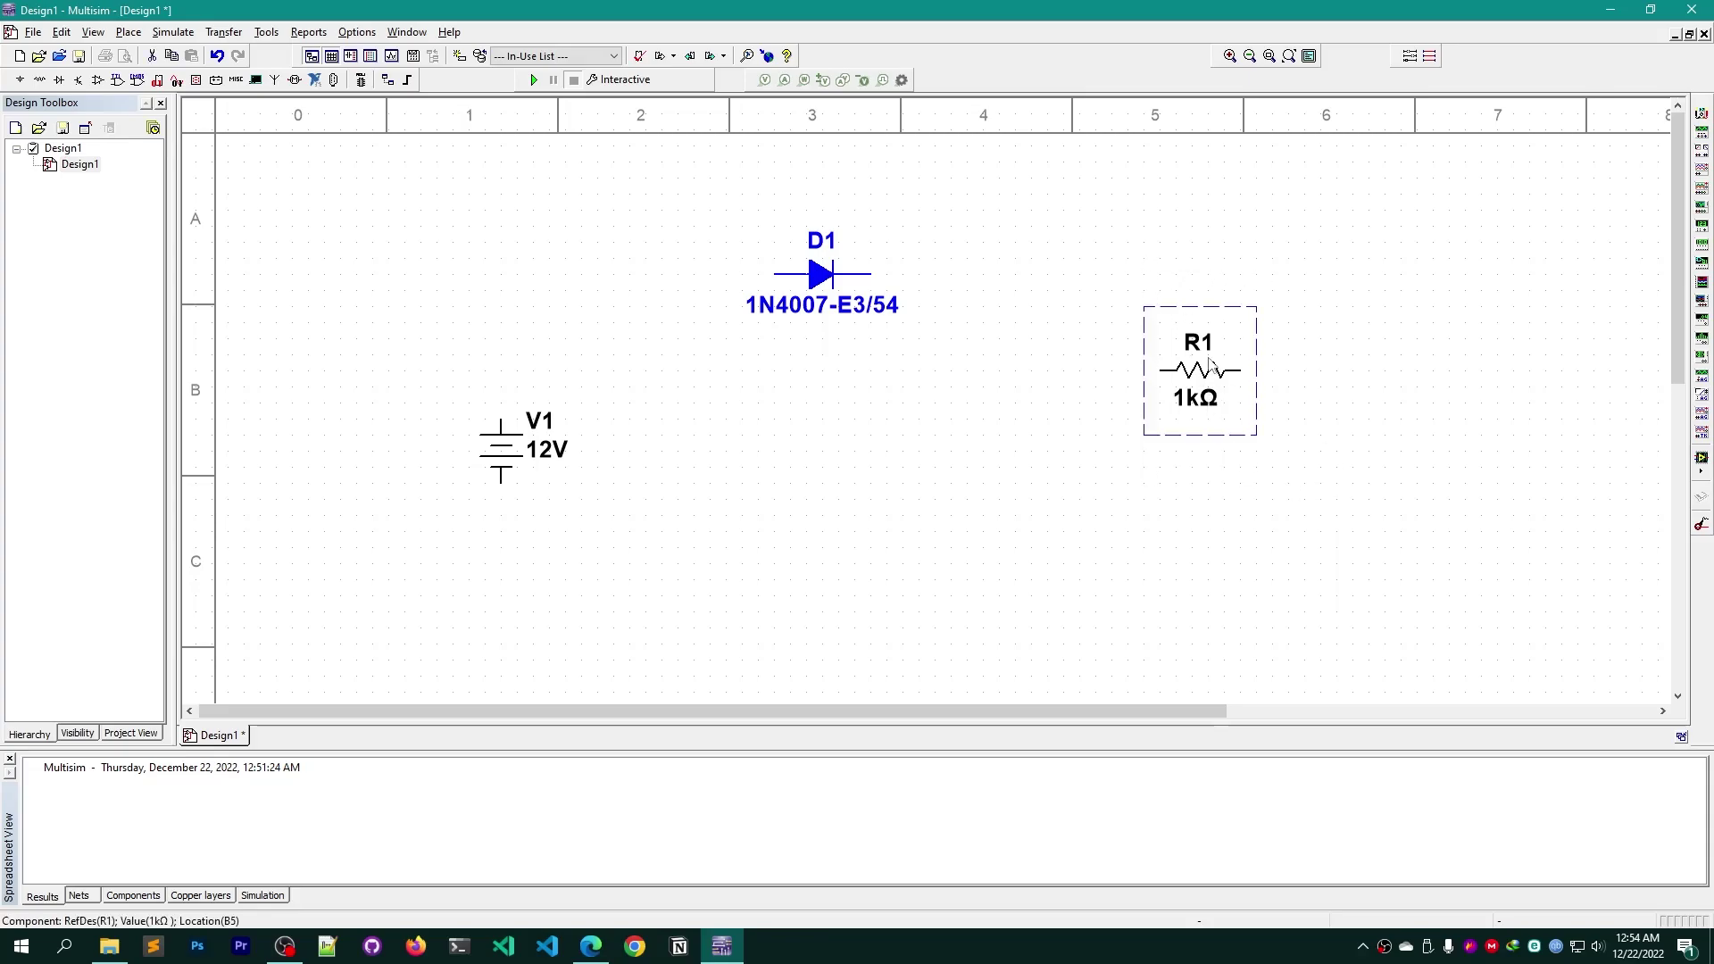
key(ctrl+r)
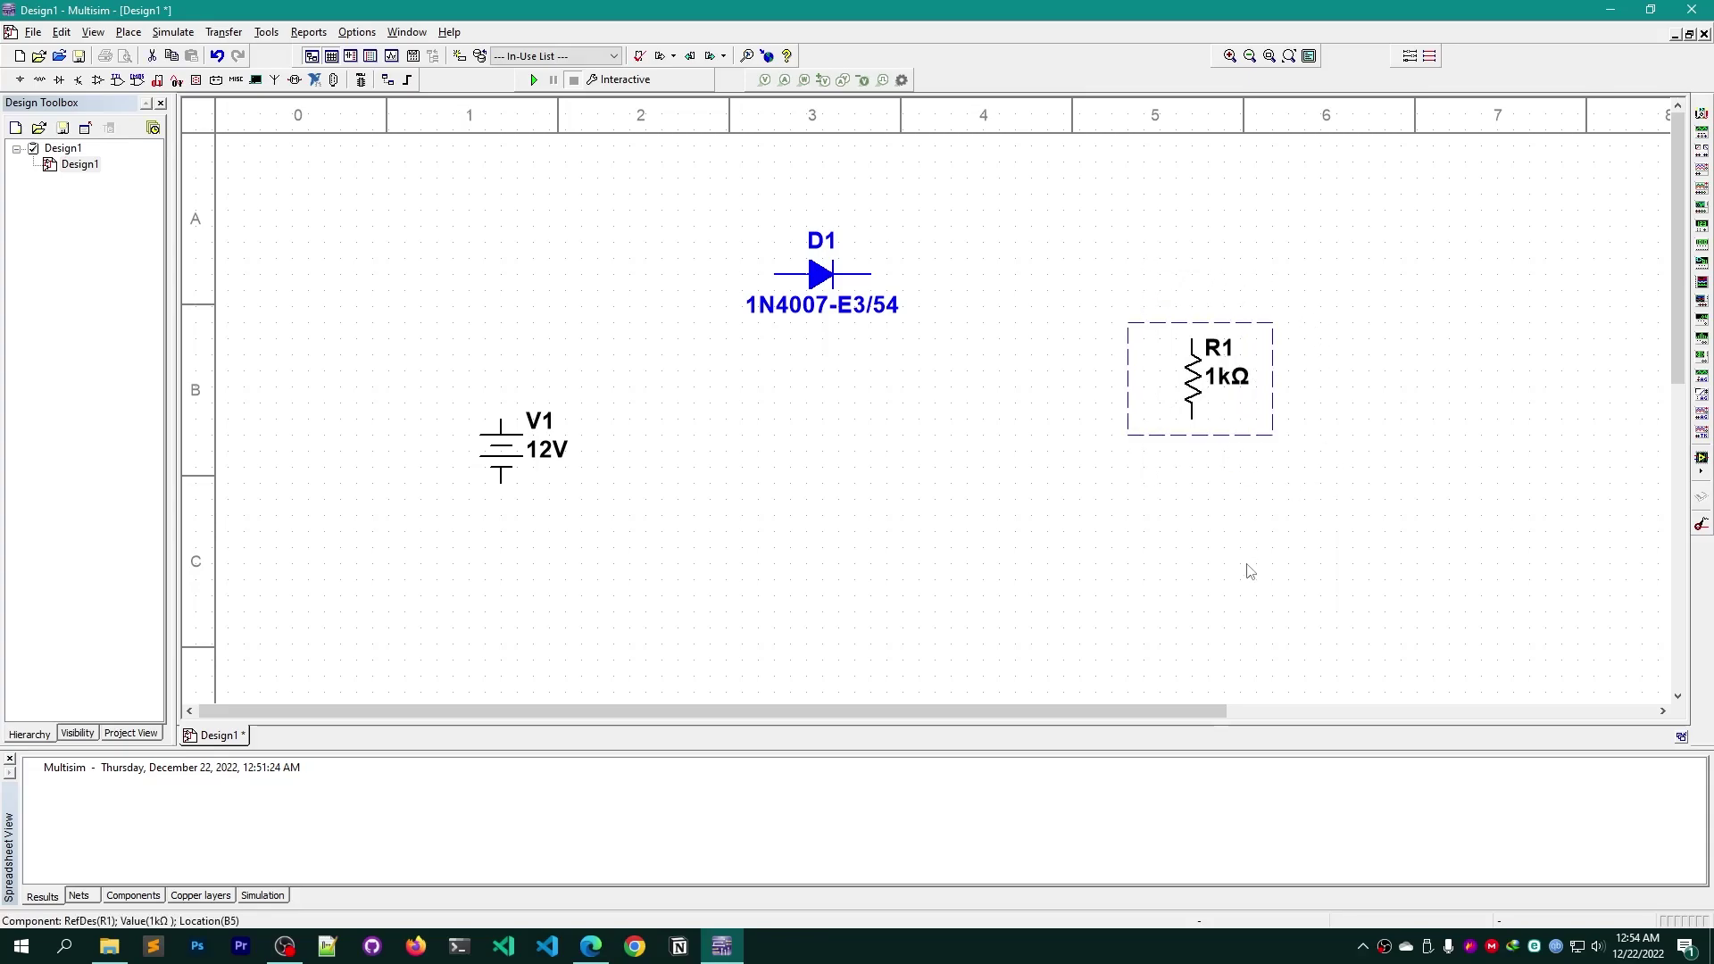
drag(908, 376, 707, 185)
drag(822, 273, 790, 225)
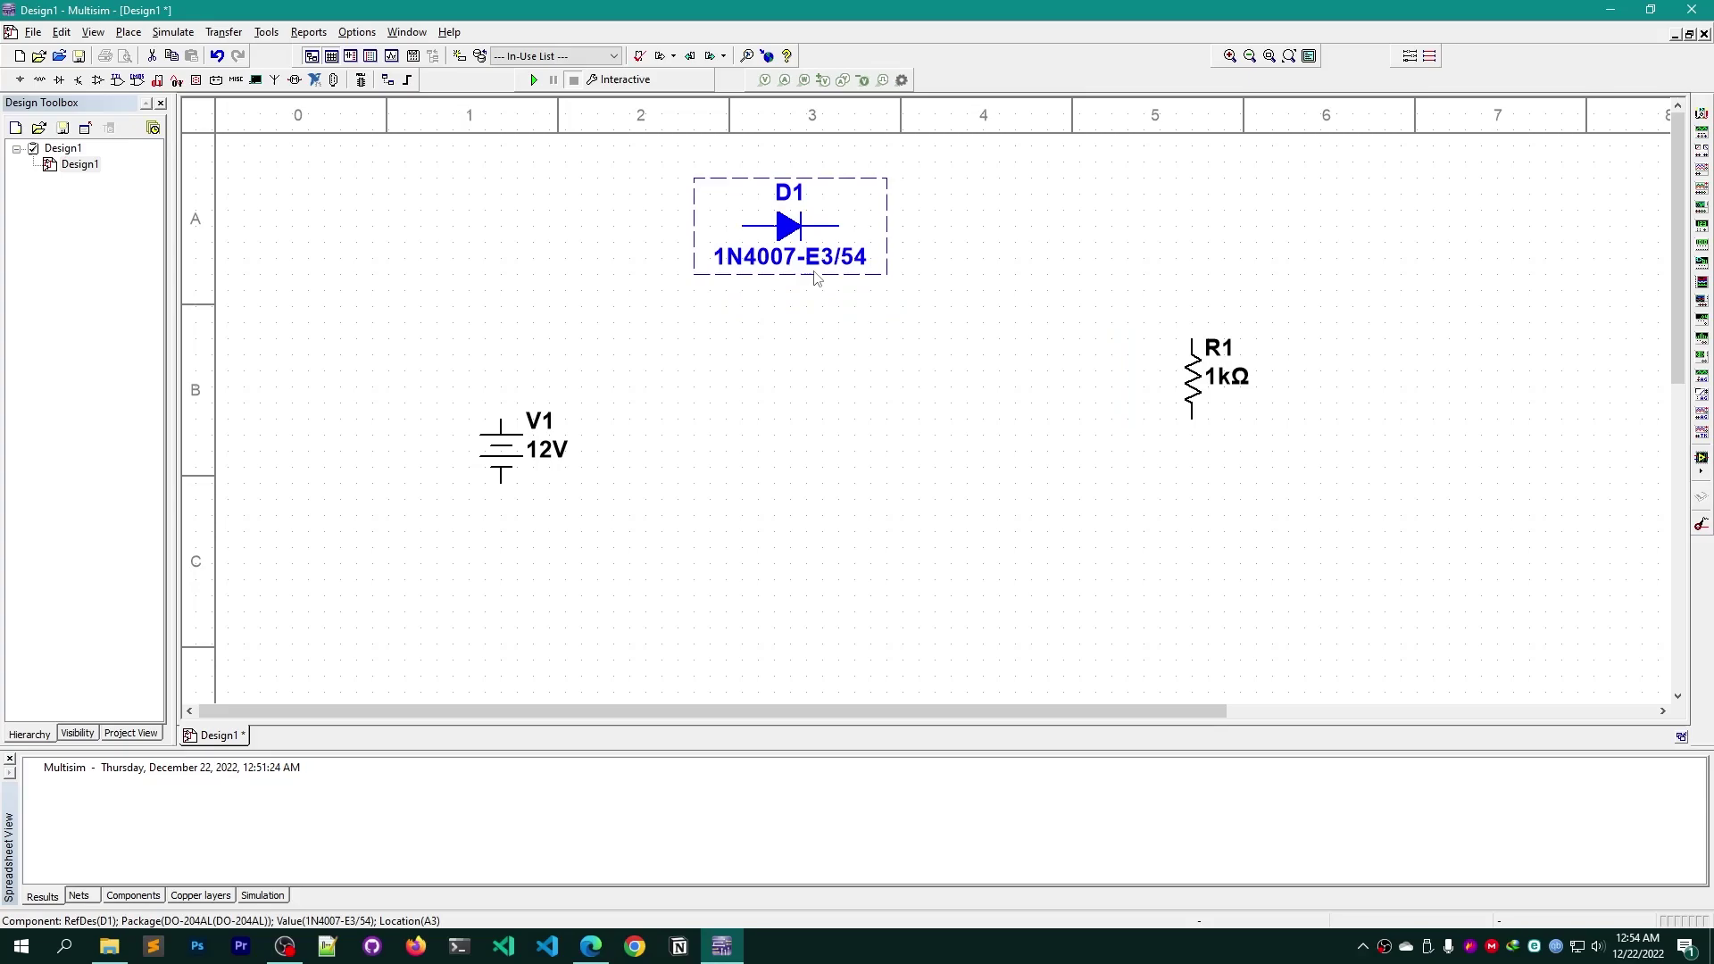
click(1339, 268)
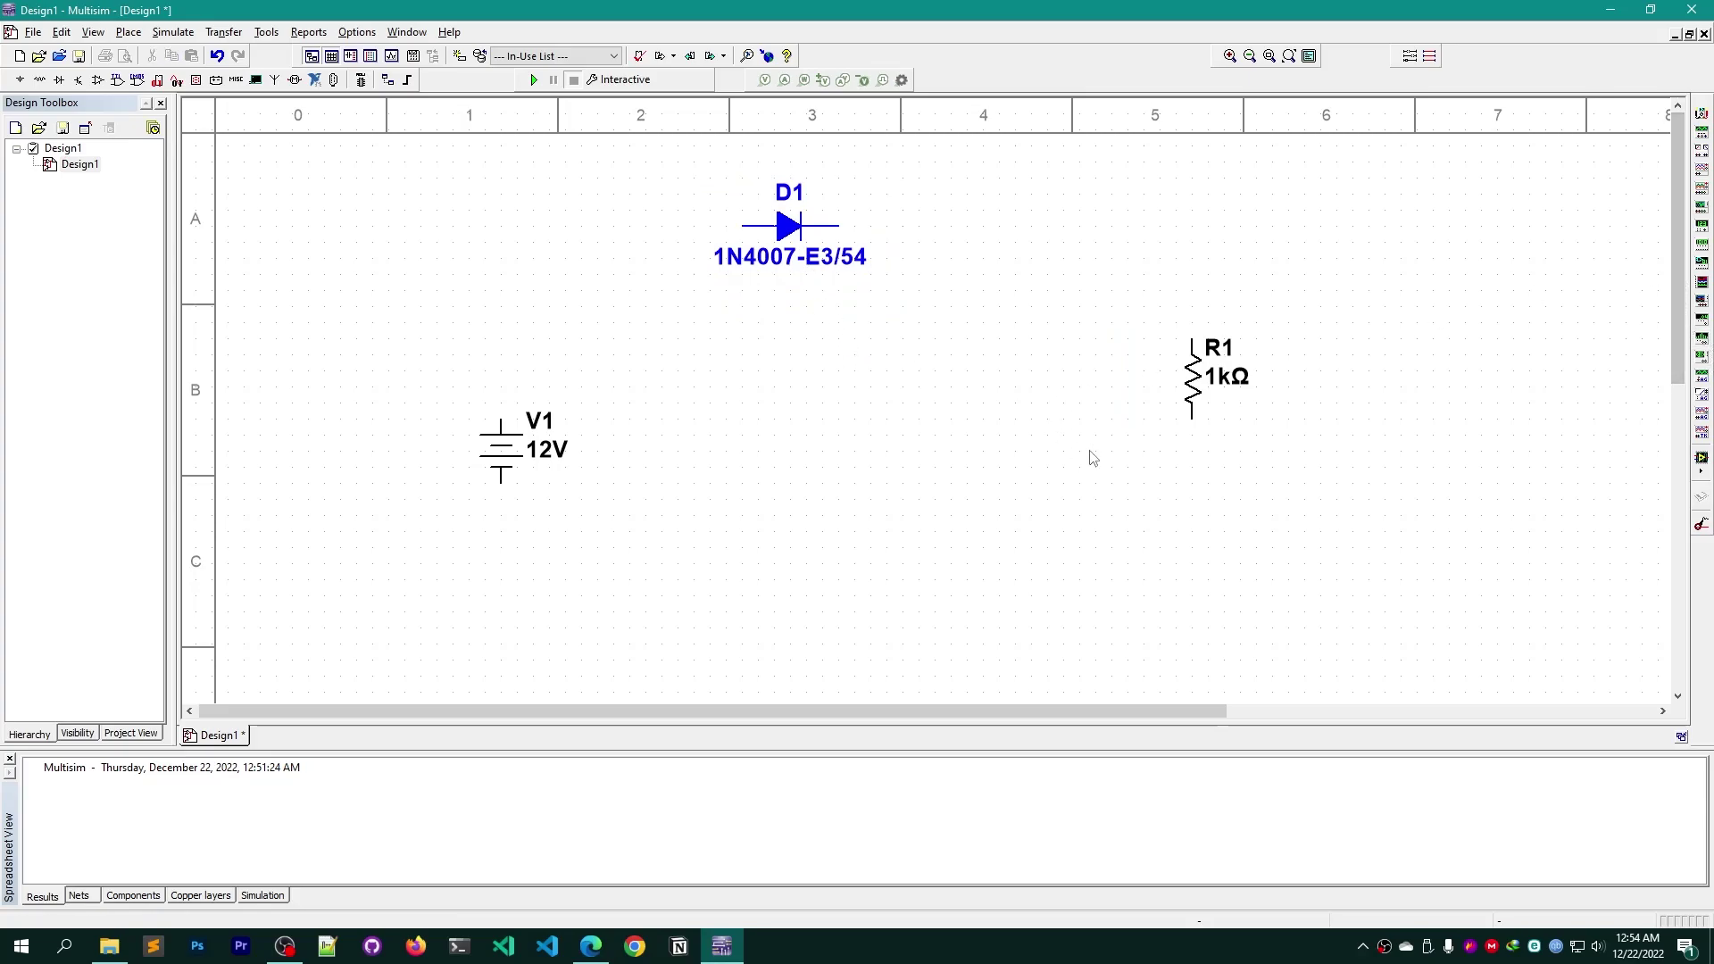
drag(792, 234, 856, 250)
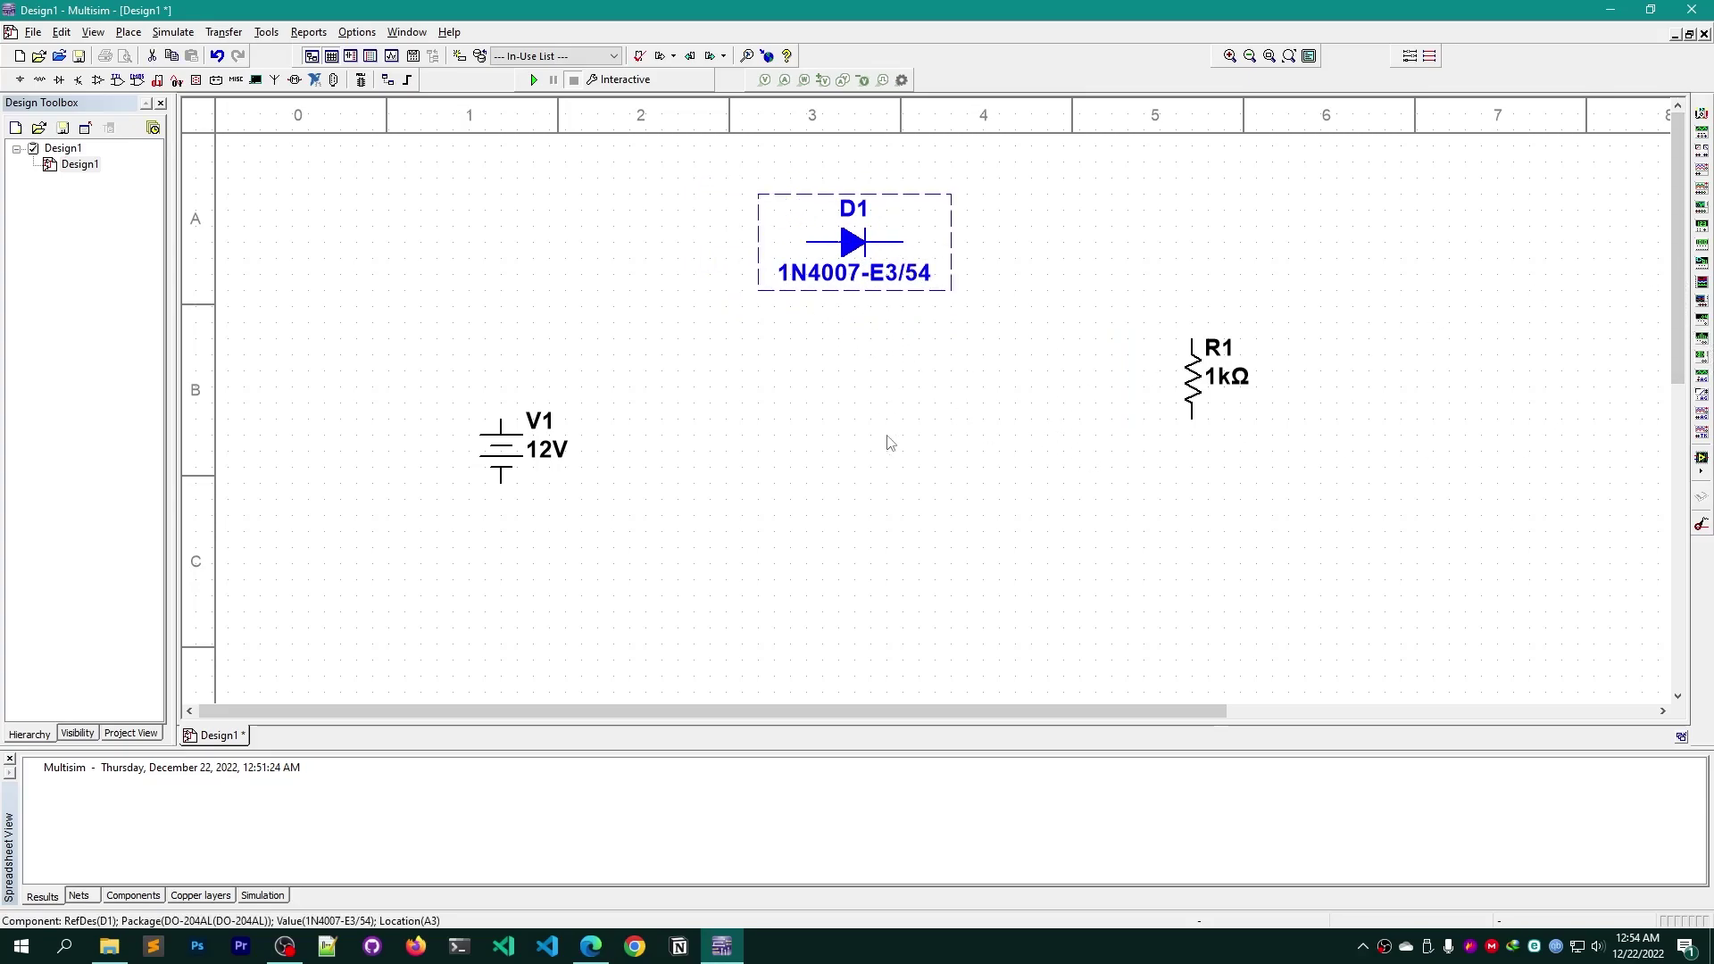
click(831, 448)
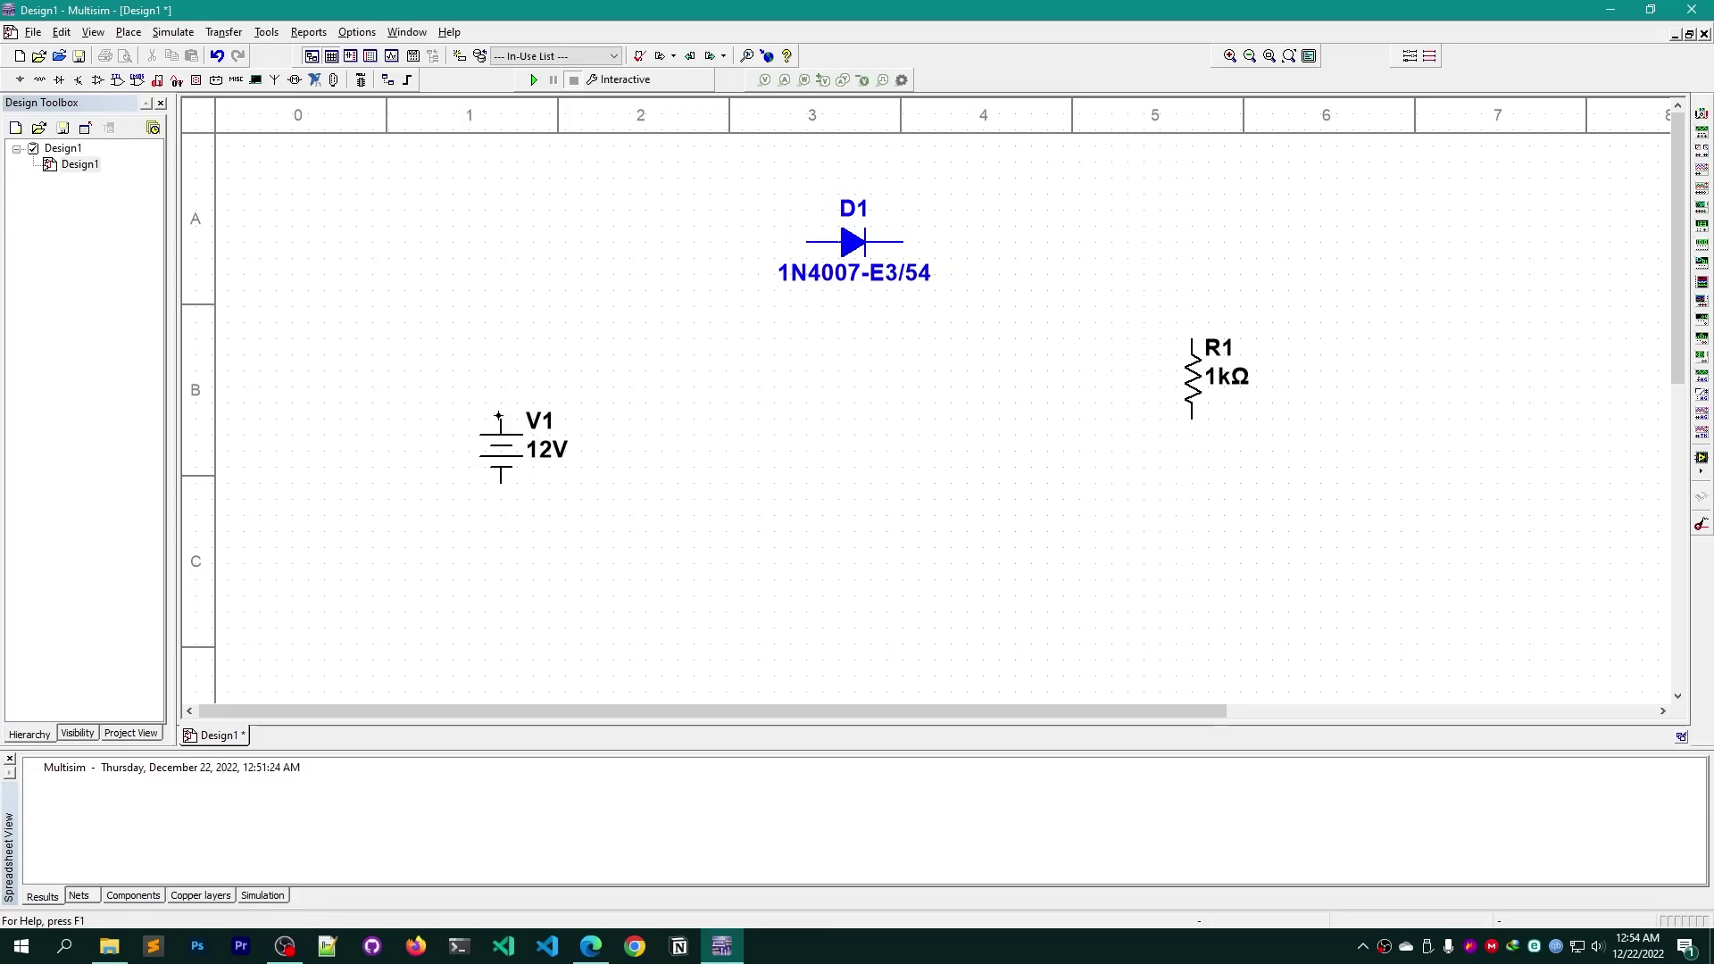
Wire V1's top to D1's anode, D1's cathode to R1's top, and V1's bottom to R1's bottom
click(499, 416)
click(805, 241)
click(902, 241)
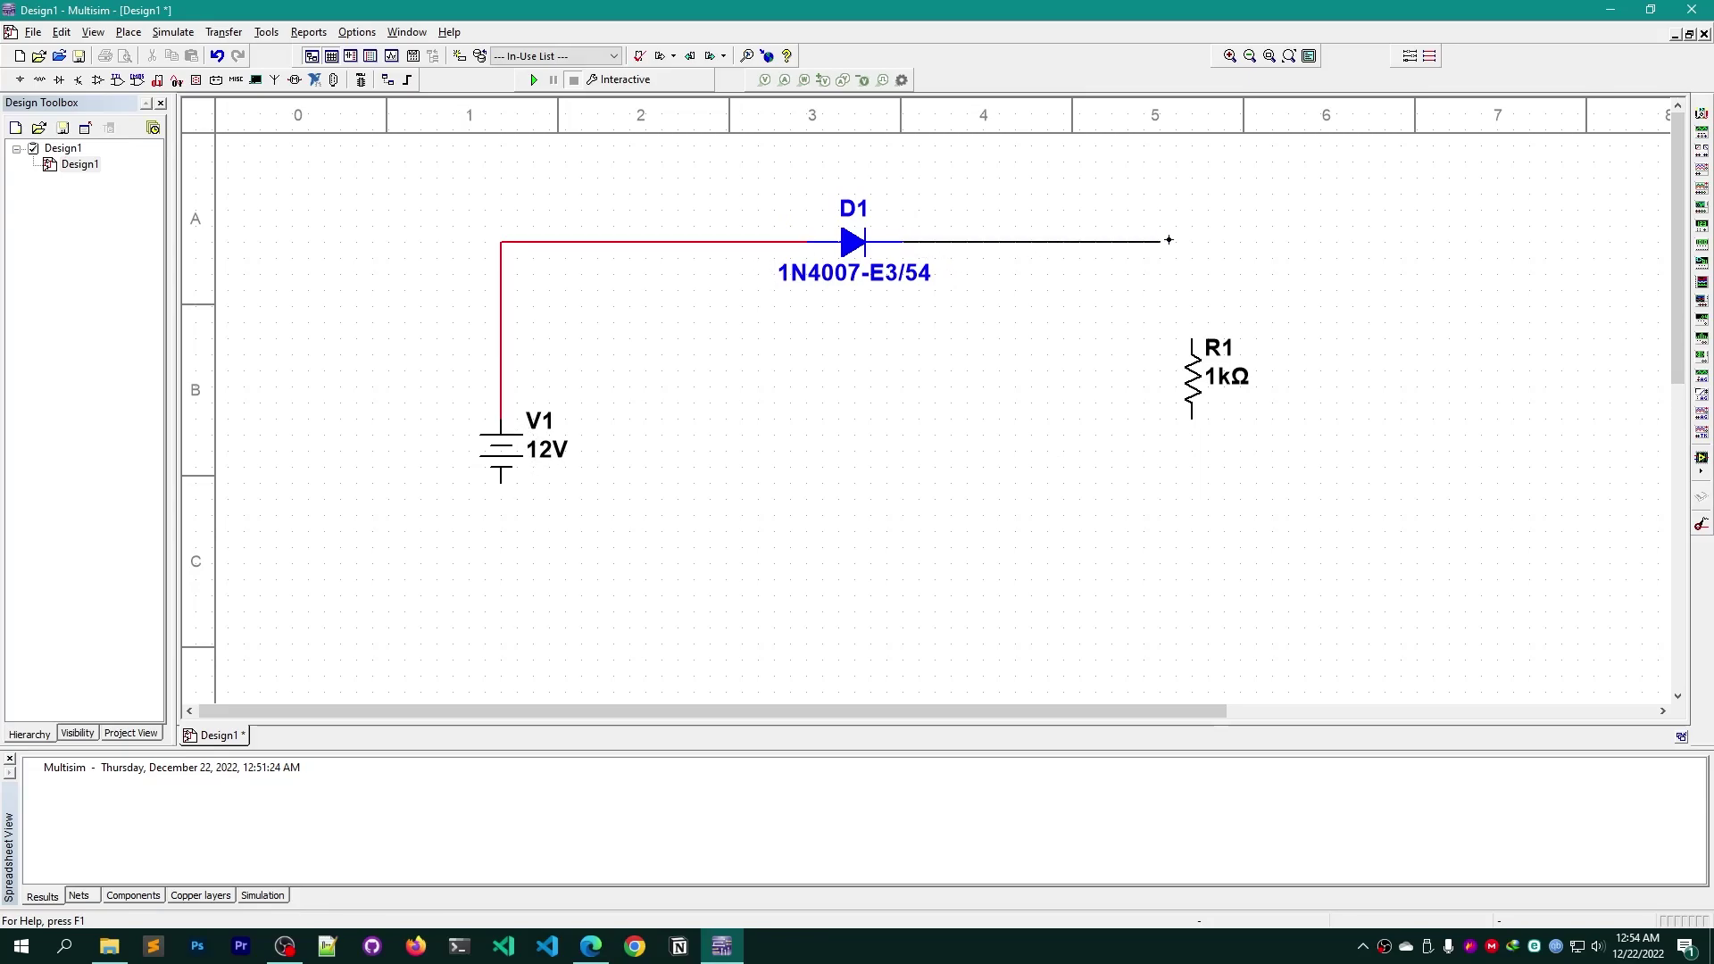
click(1193, 337)
click(501, 479)
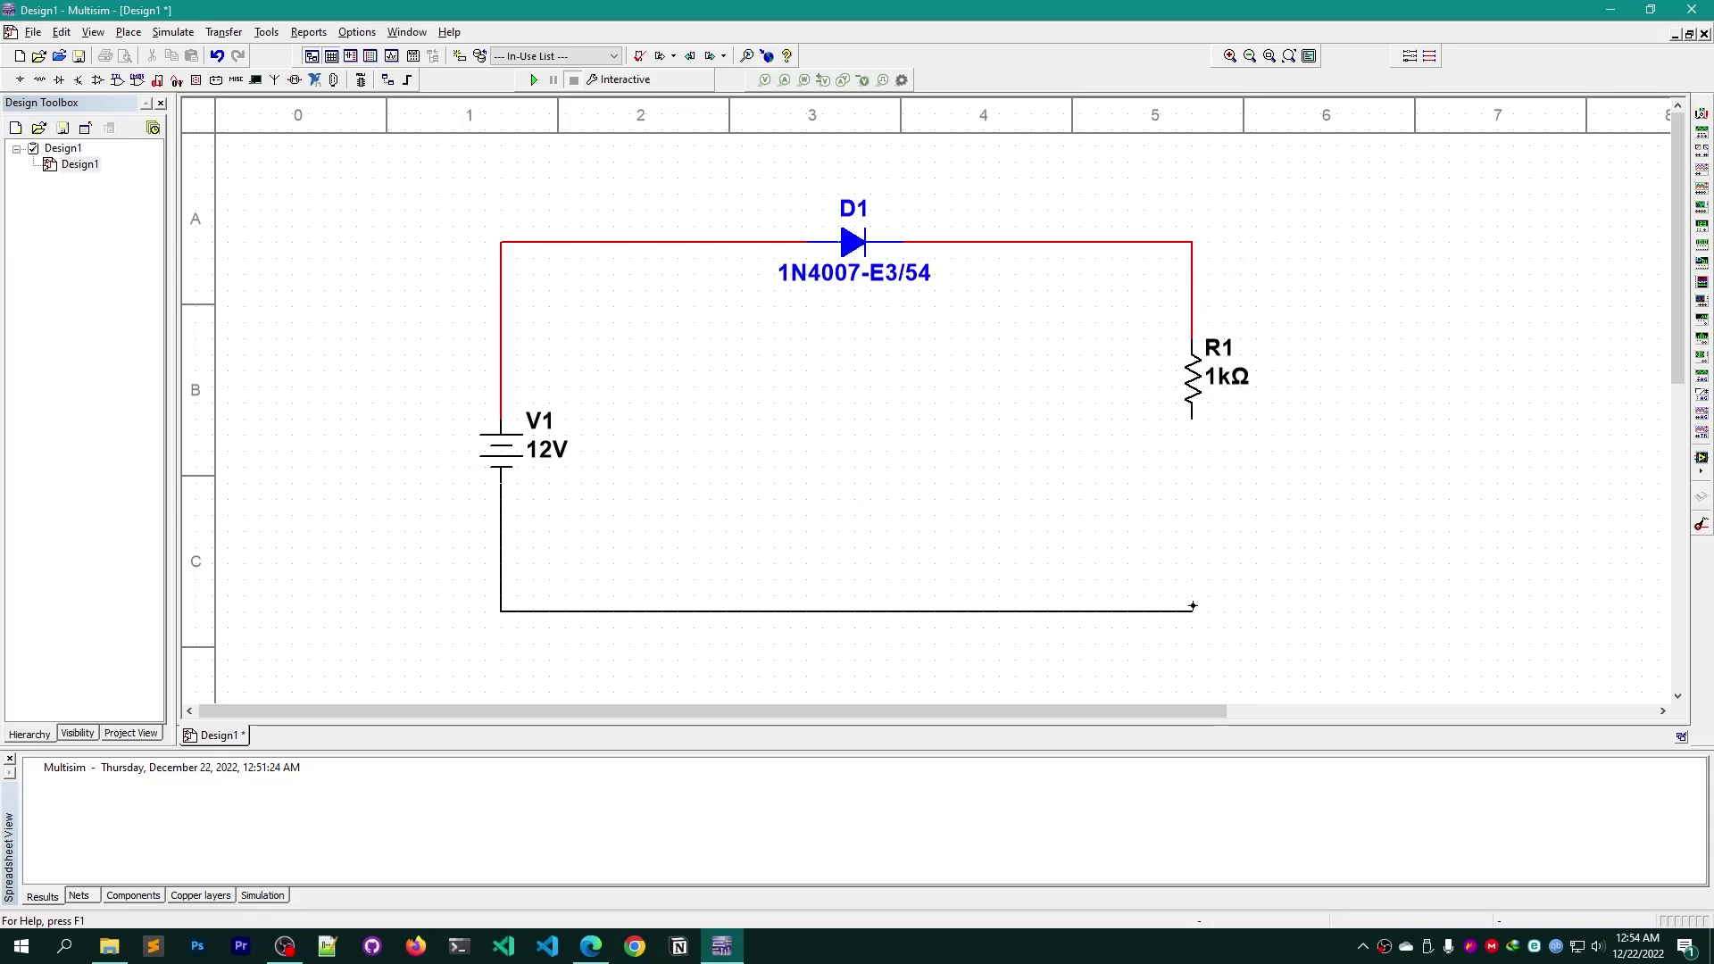
click(1192, 425)
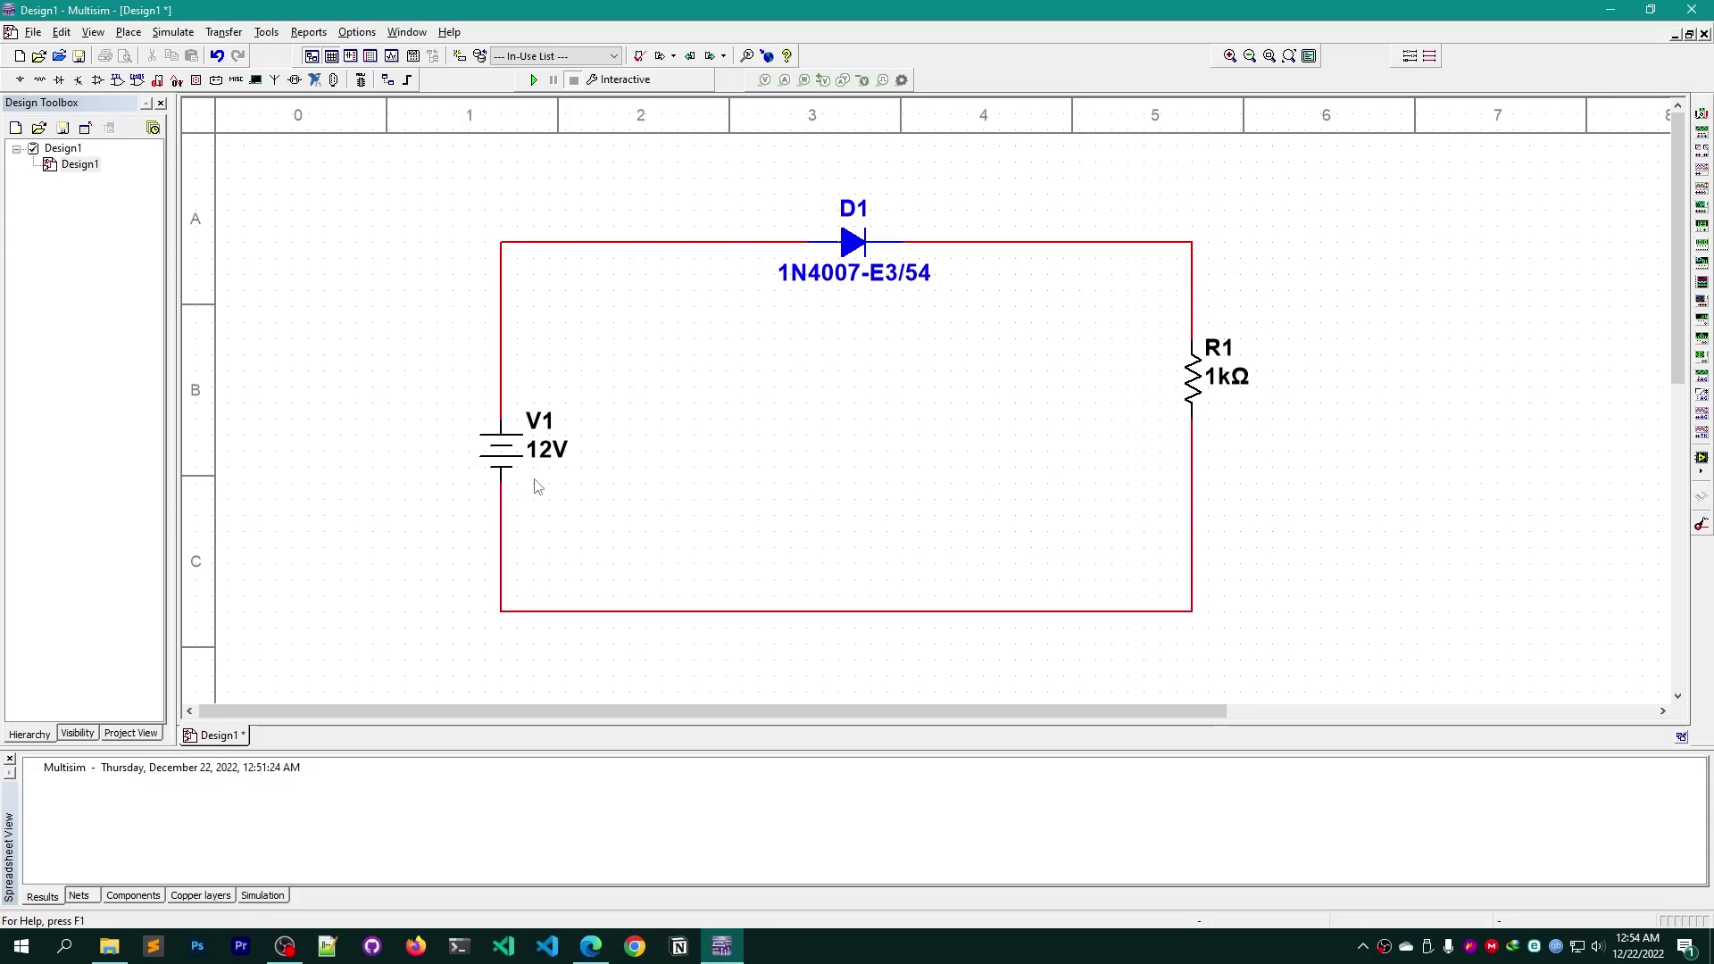
Change resistor R1's resistance from 1 kΩ to 200 Ω
click(1239, 379)
double_click(1240, 379)
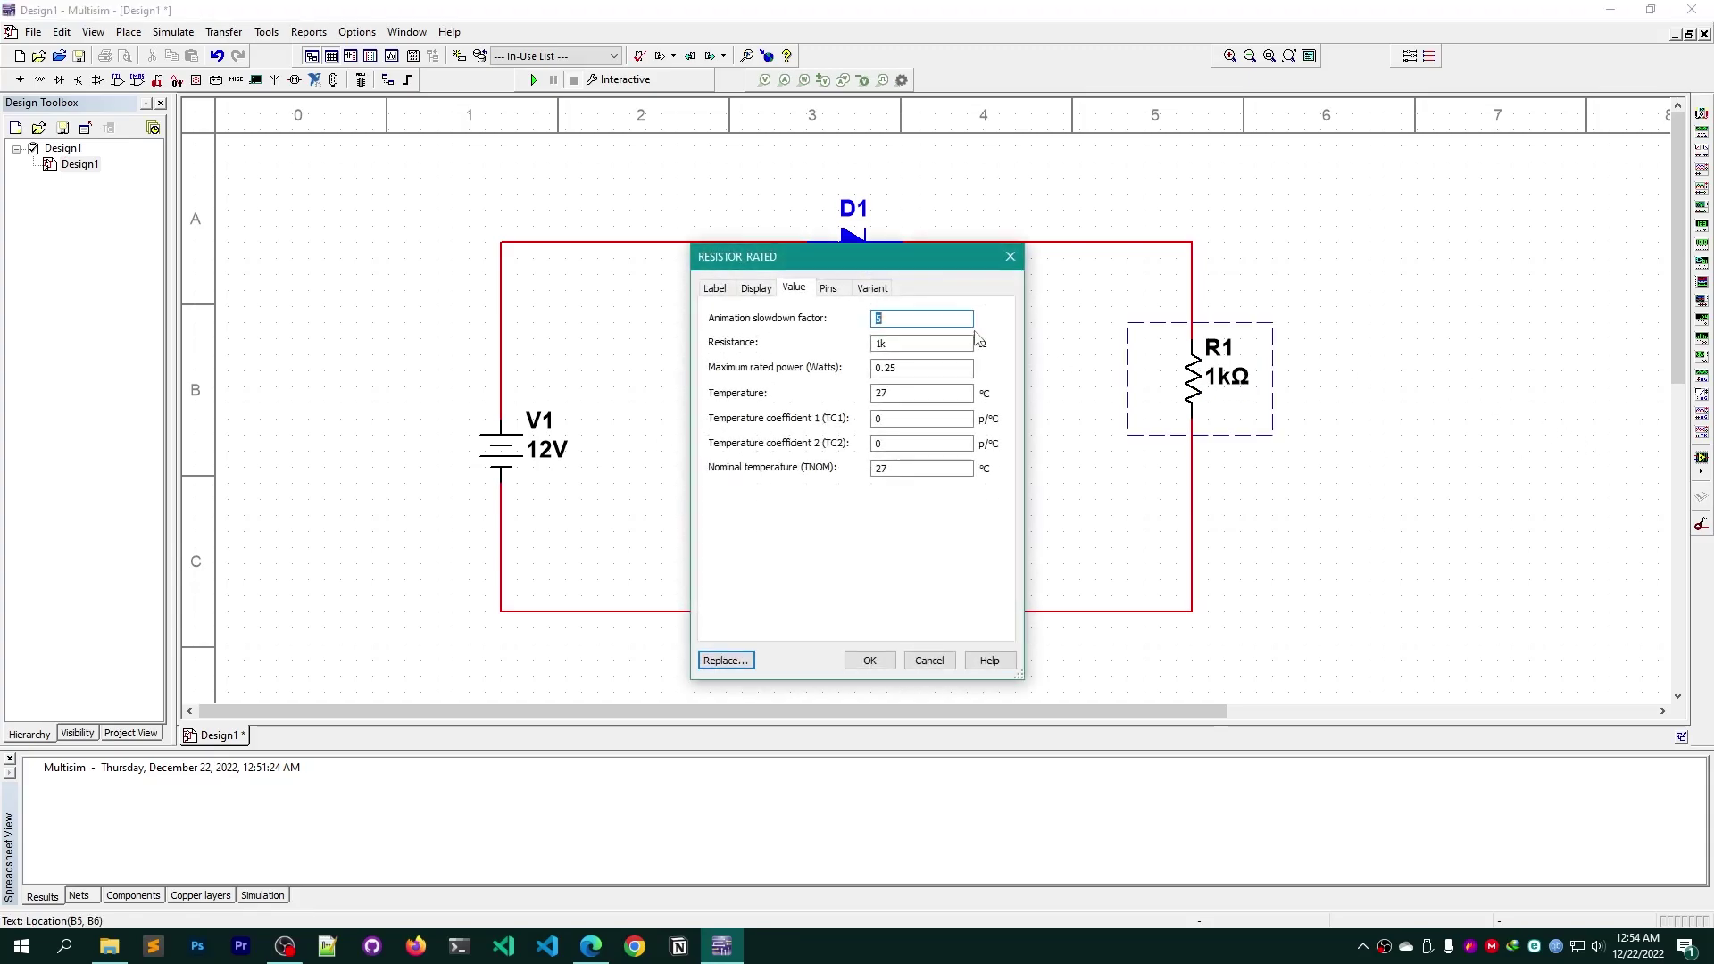
click(891, 343)
text(200)
key(Return)
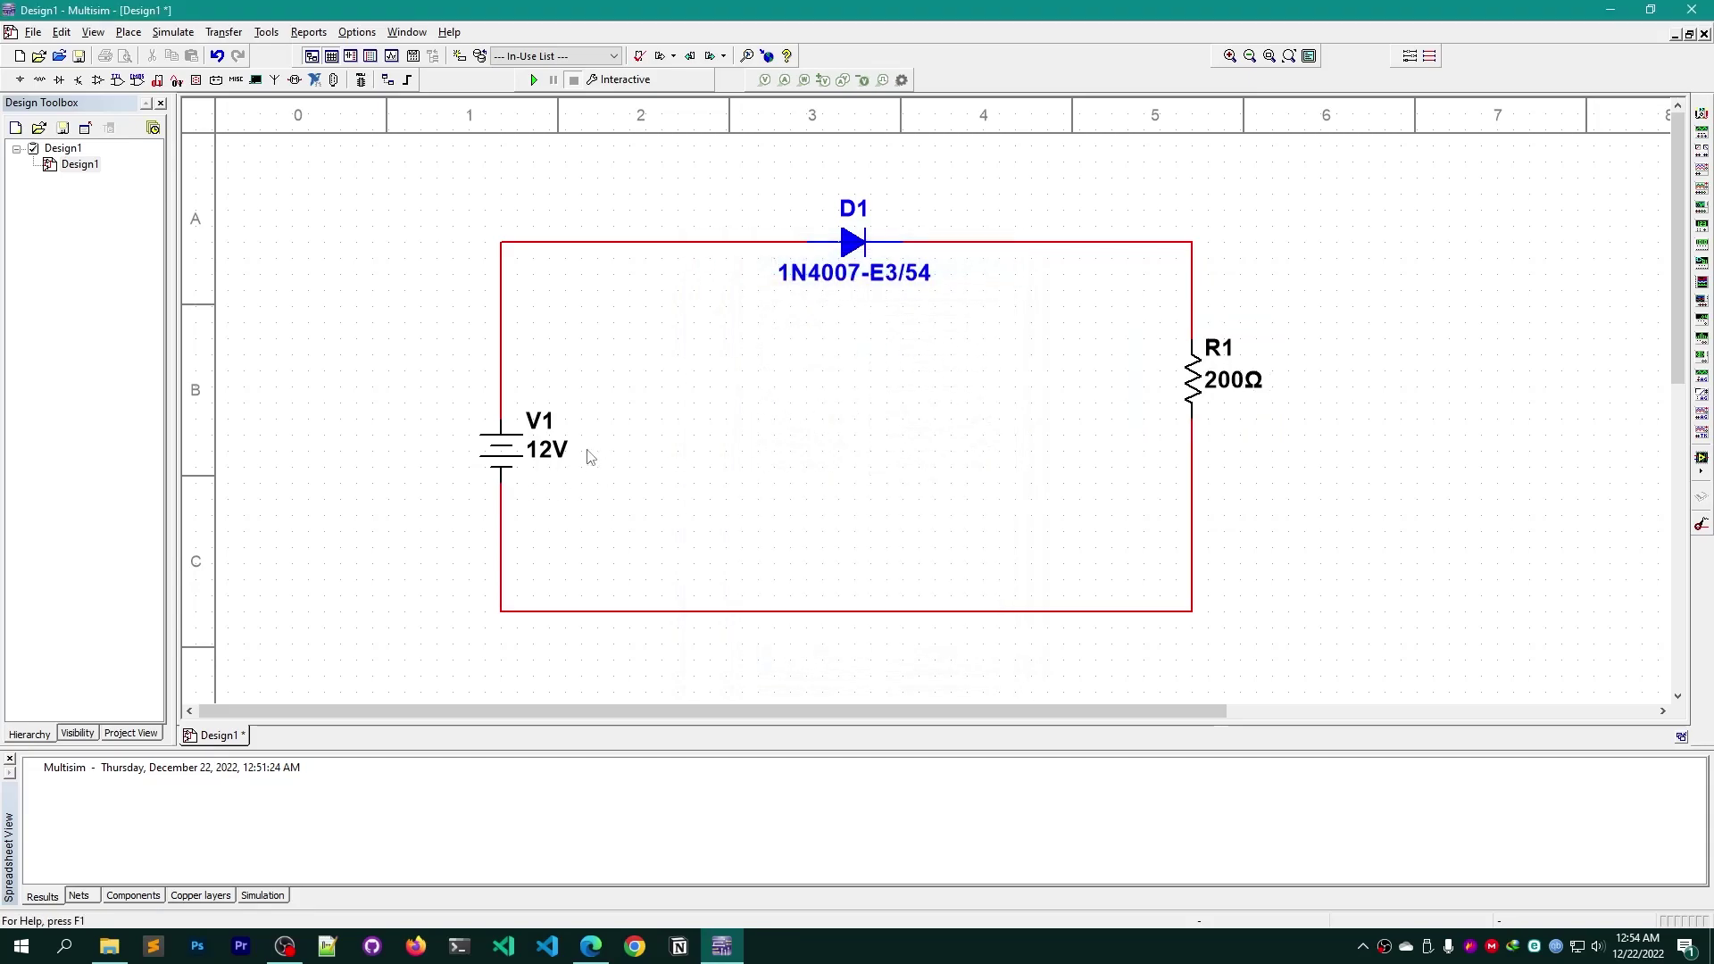
Review source V1's properties, leaving it unchanged at 12 V
double_click(552, 455)
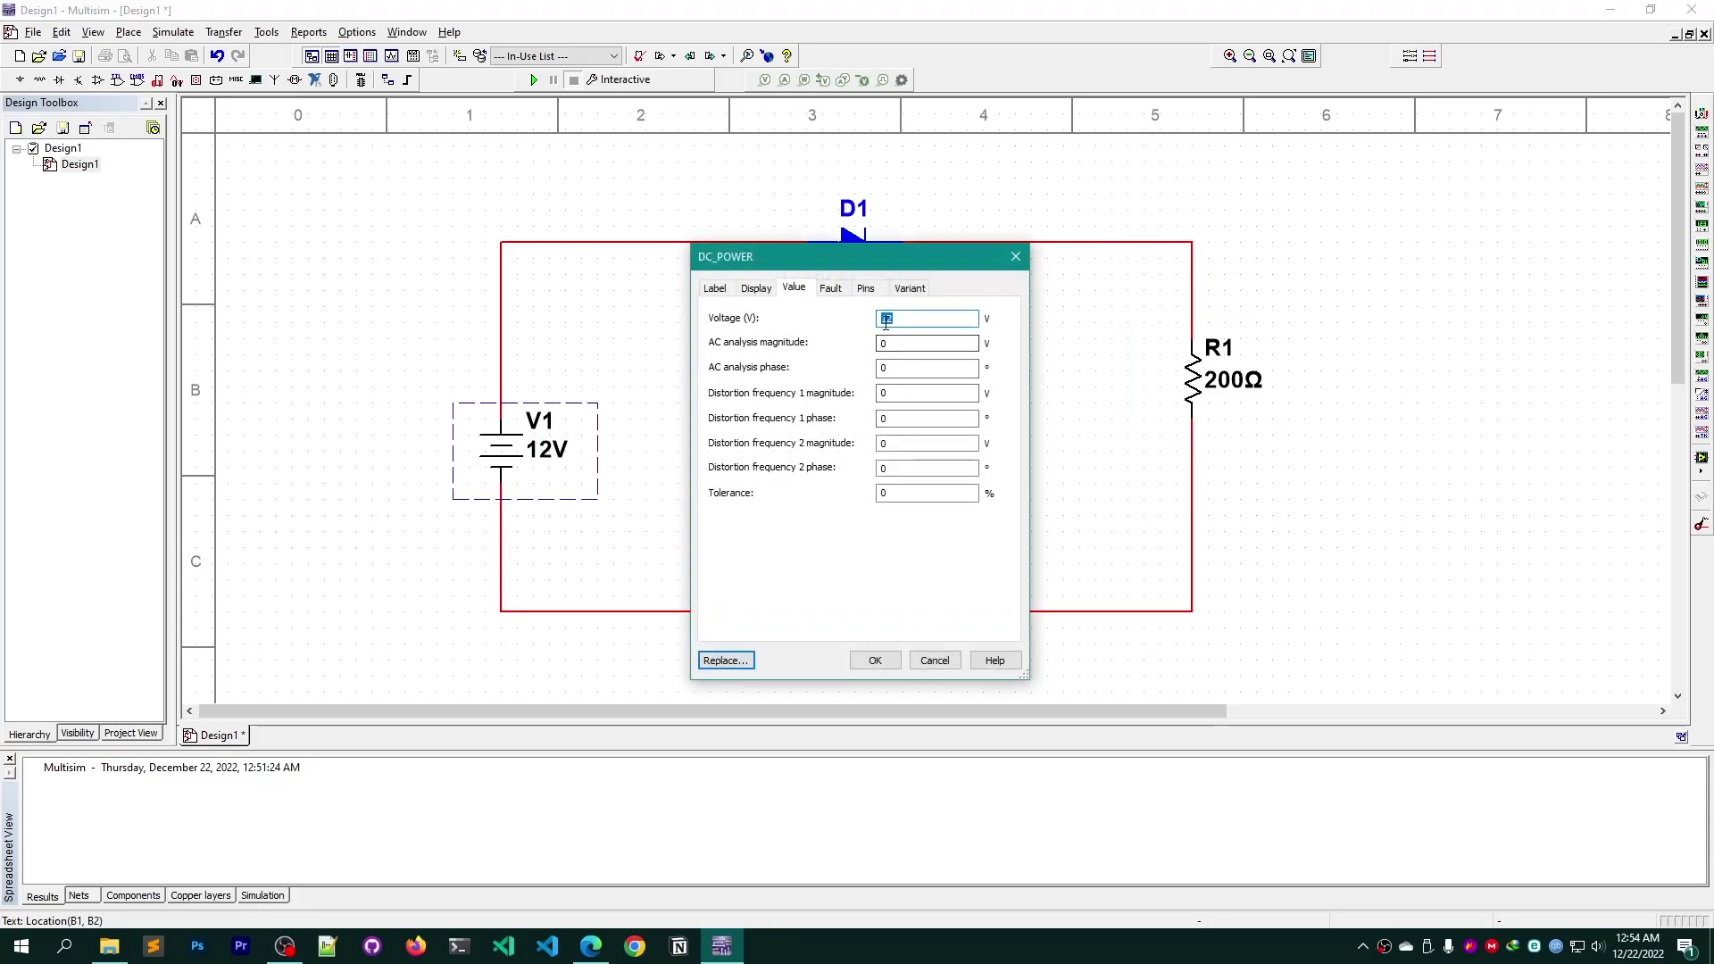
click(1016, 257)
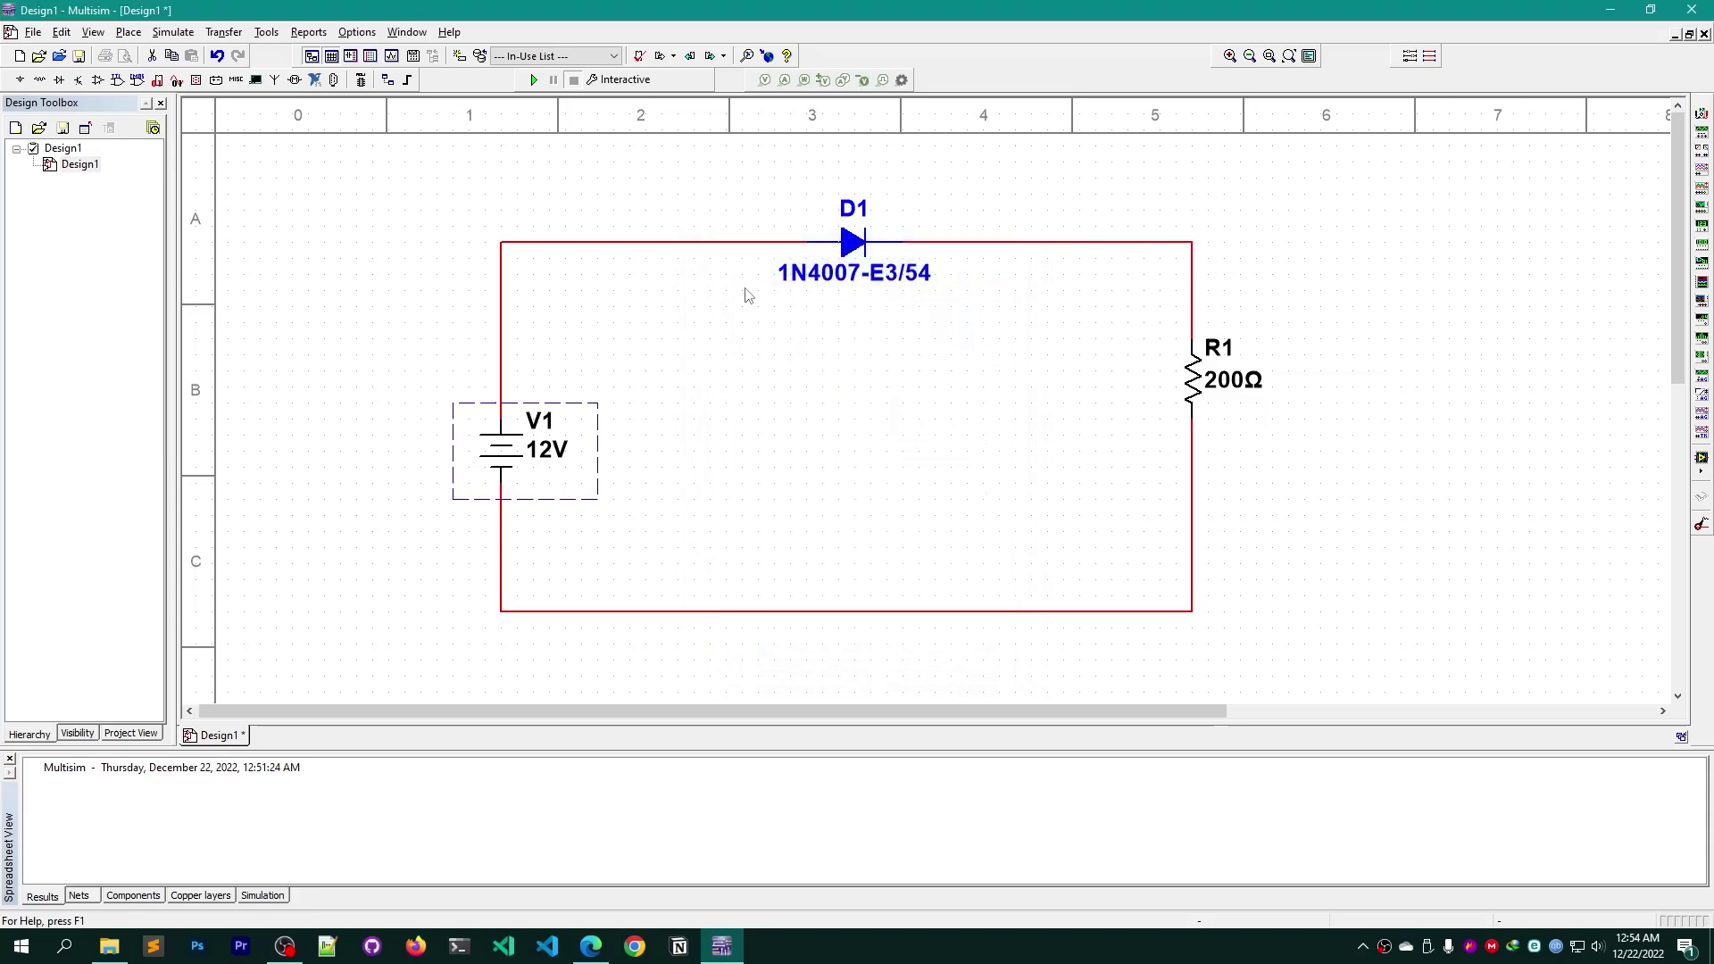
click(919, 383)
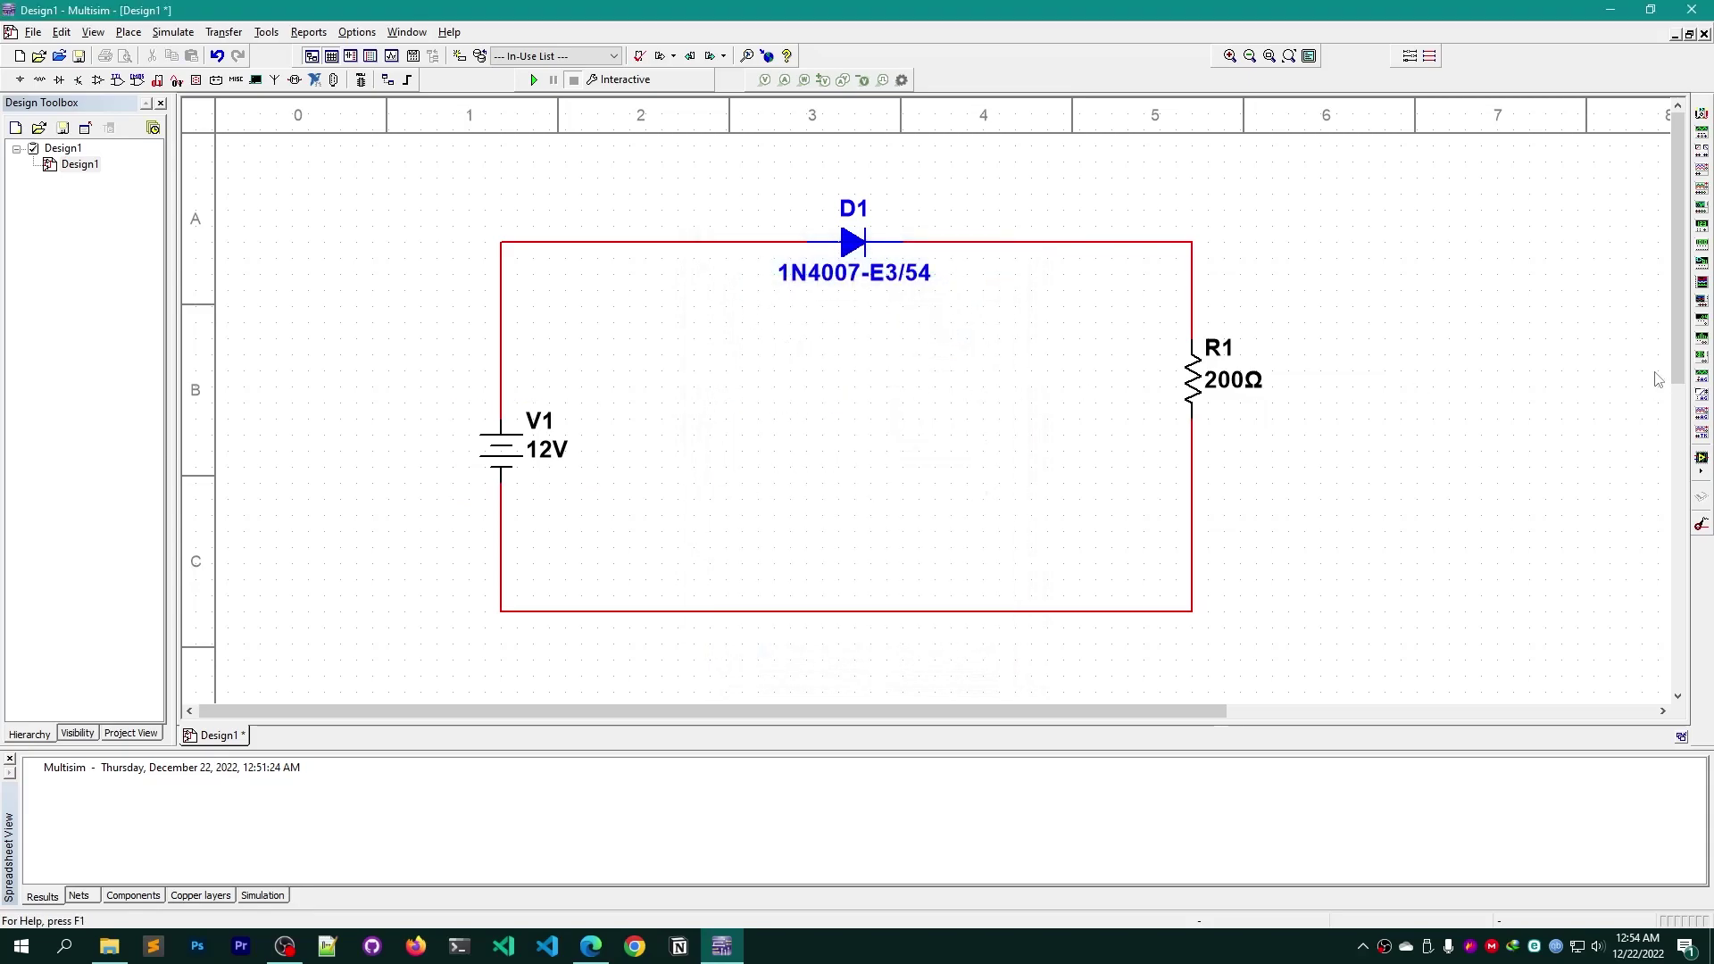
Place multimeter XMM1 with leads across R1, then select the D1–R1 wire for removal
click(1702, 115)
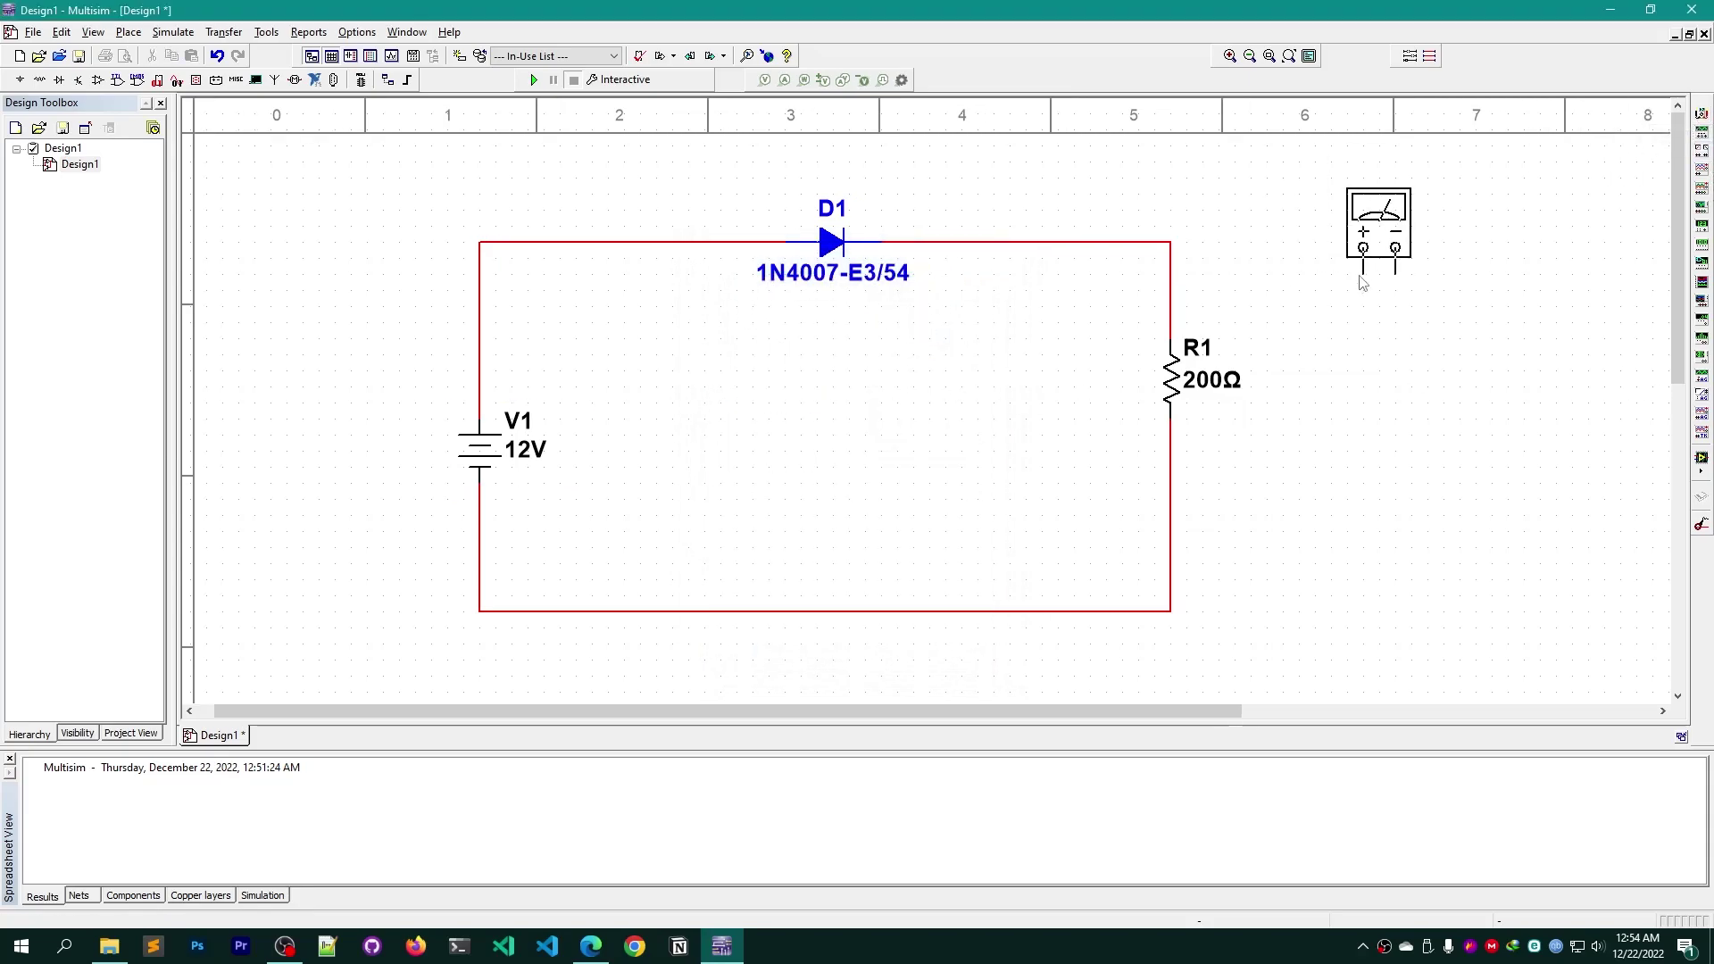
click(1459, 268)
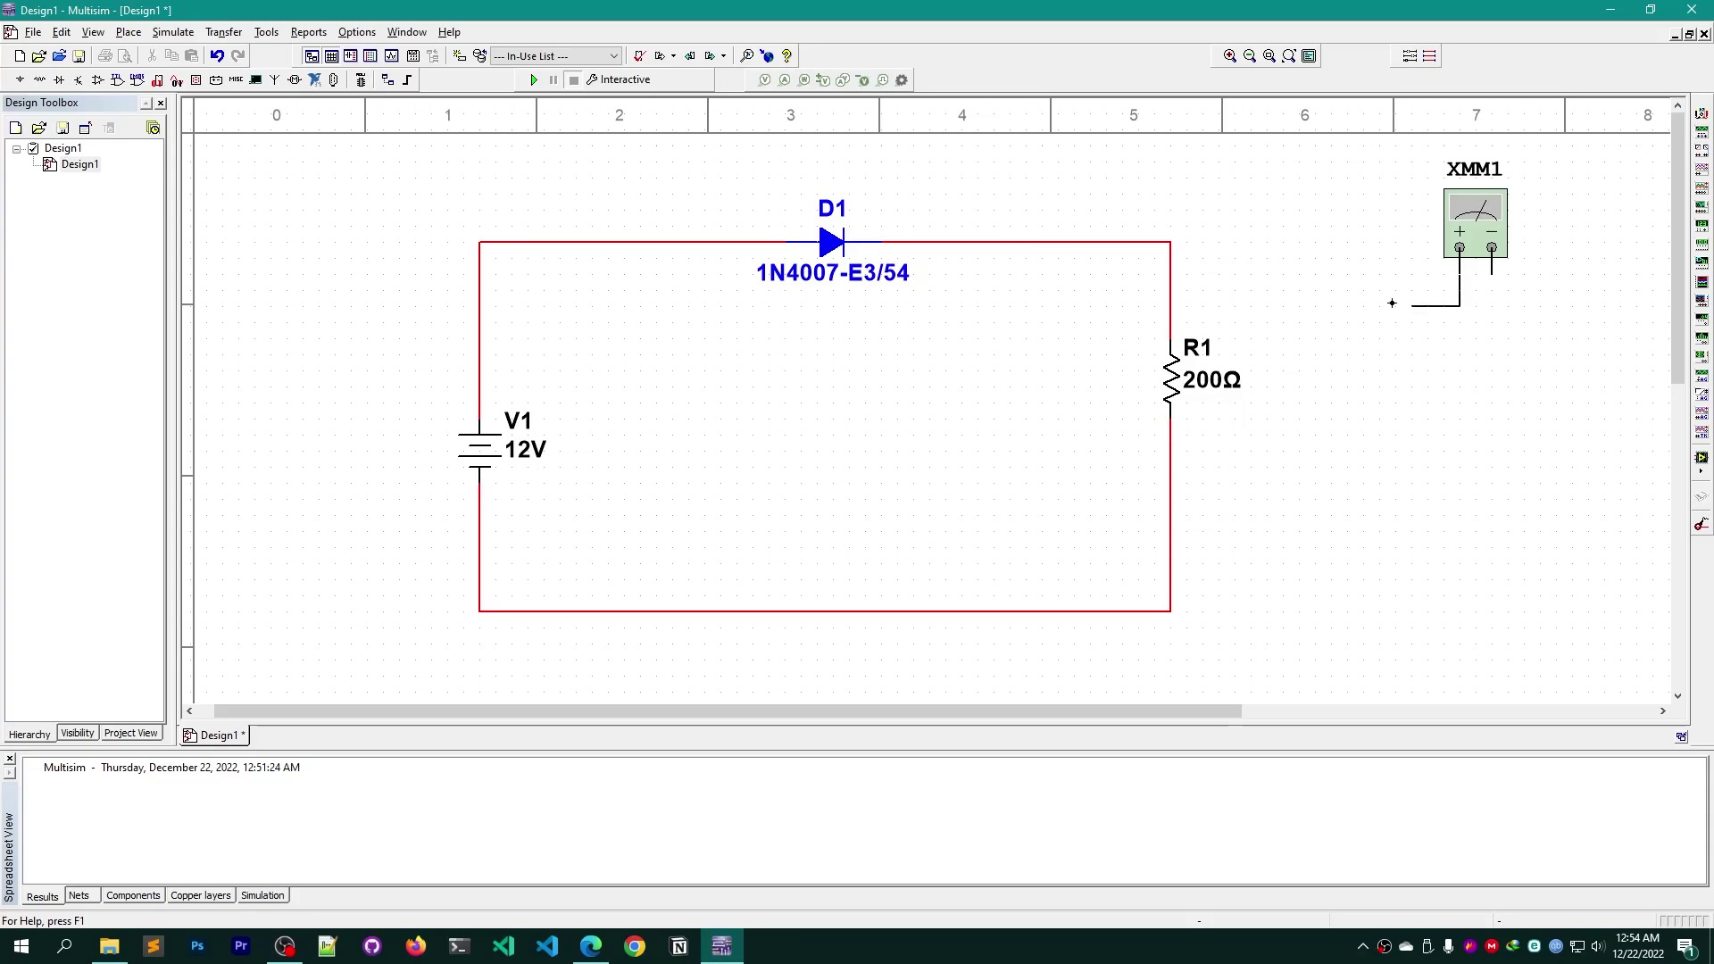
click(1169, 290)
click(1494, 272)
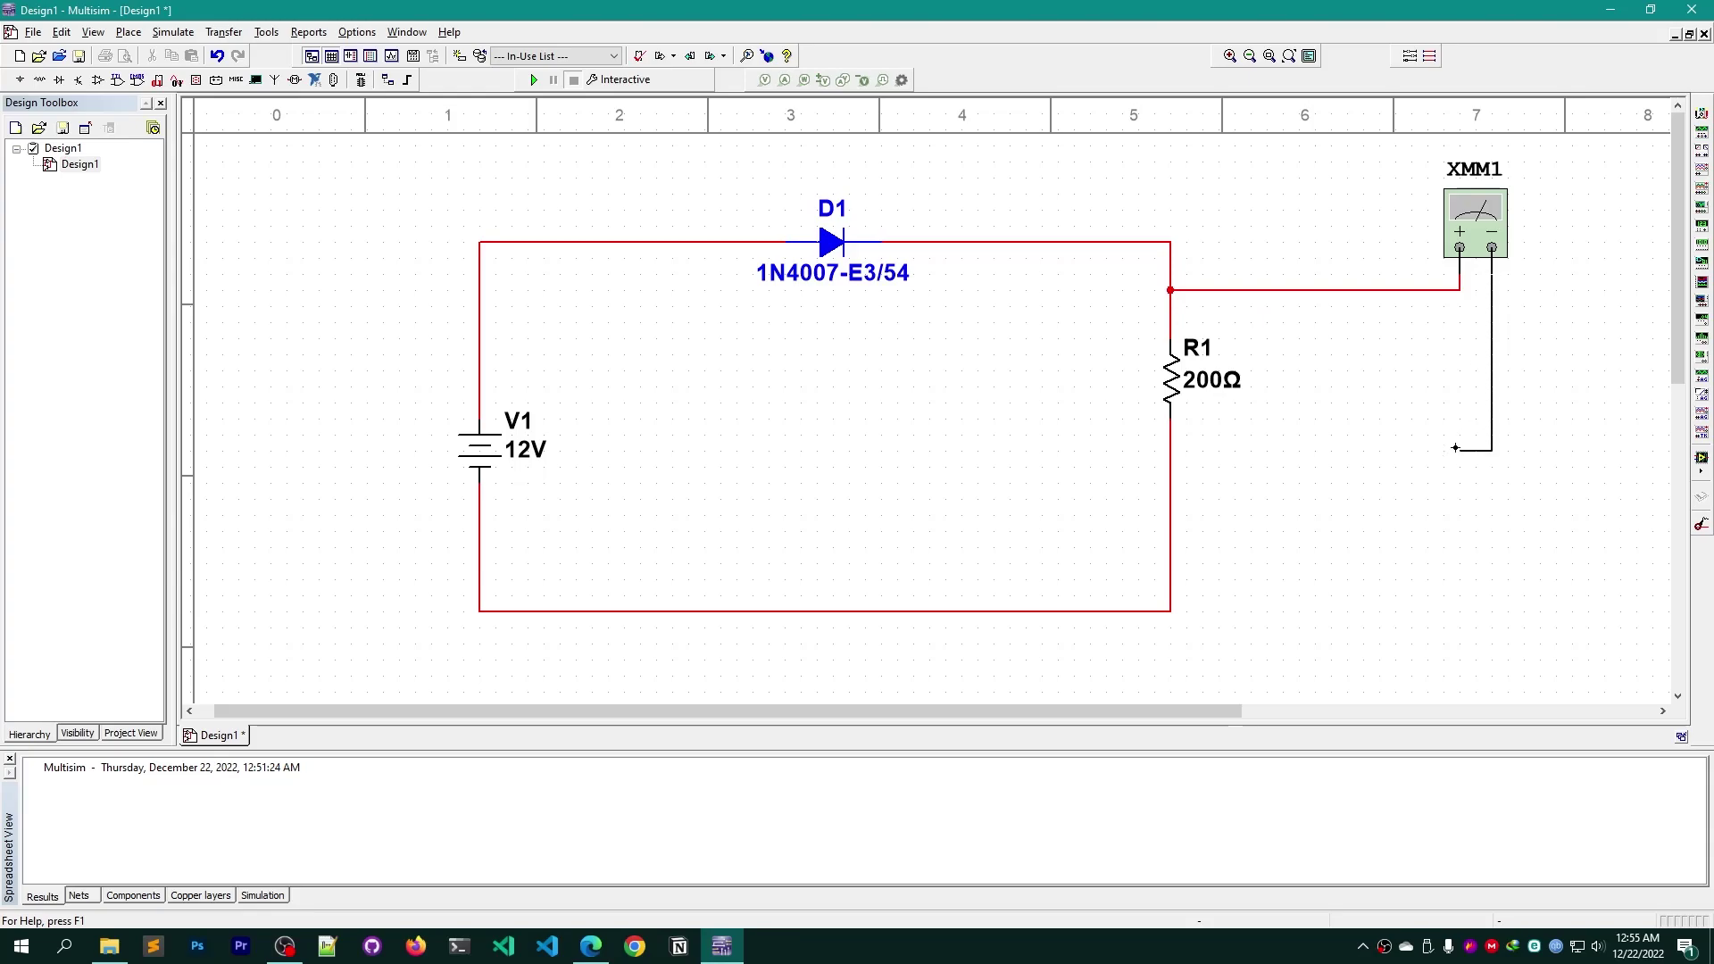
click(1171, 562)
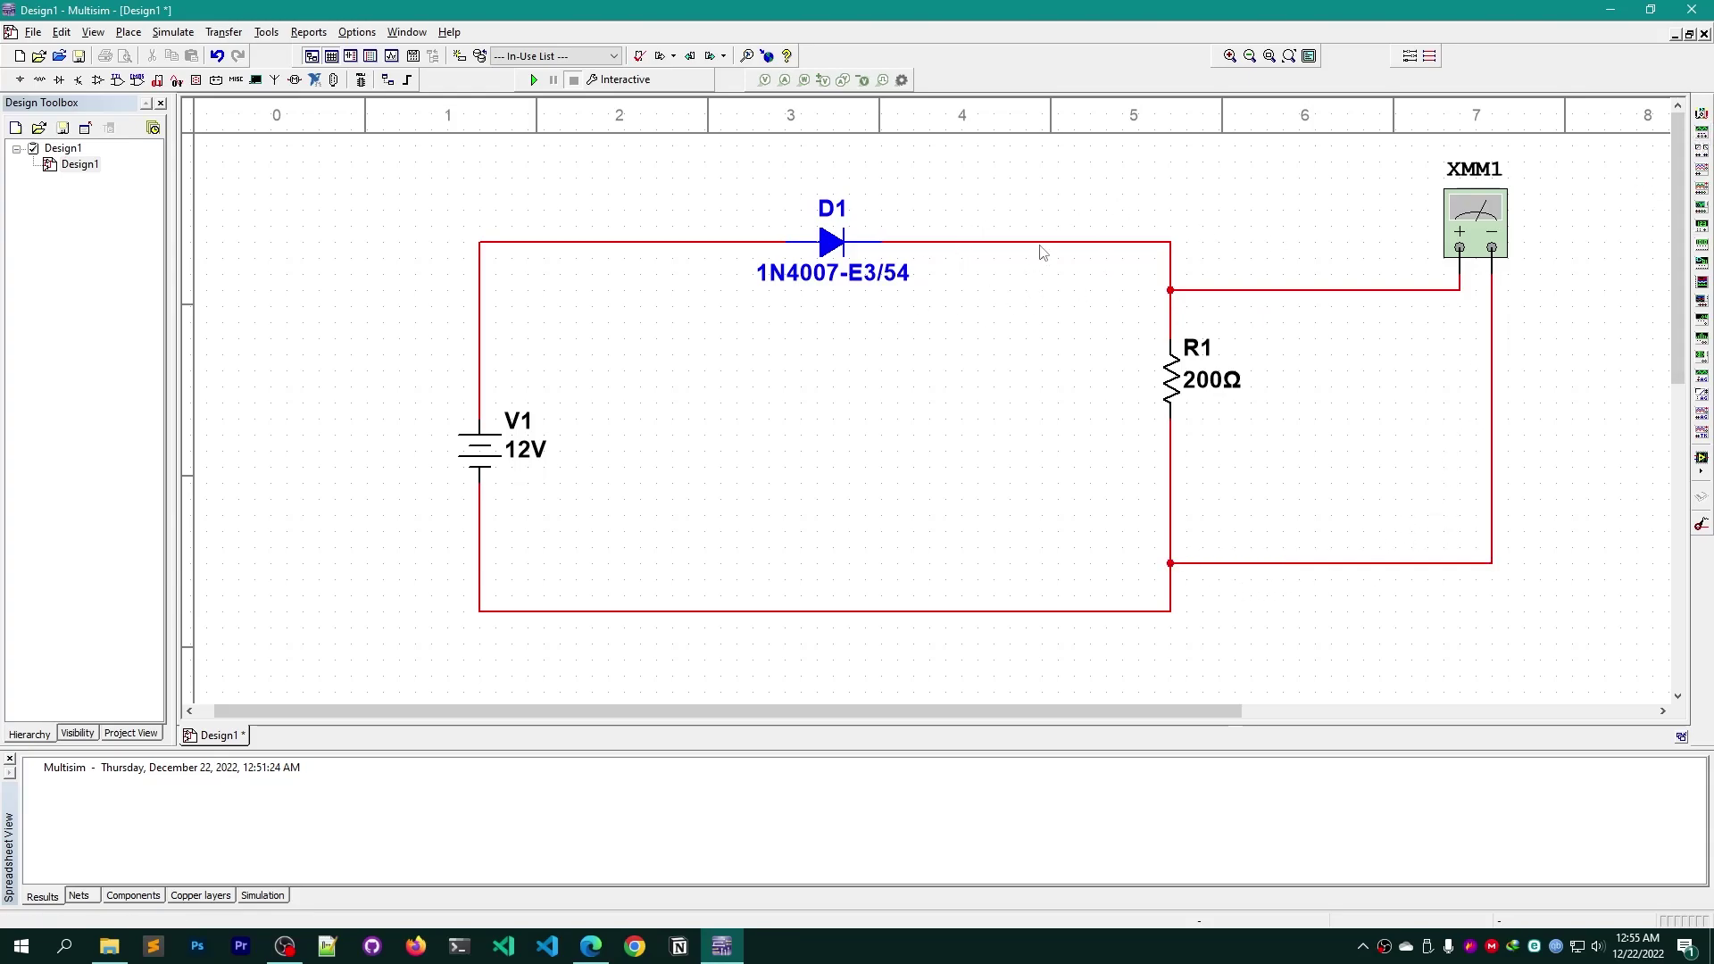
click(969, 242)
right_click(969, 238)
Delete the D1–R1 wire and insert multimeter XMM2 in series from D1's cathode to R1's top
click(987, 249)
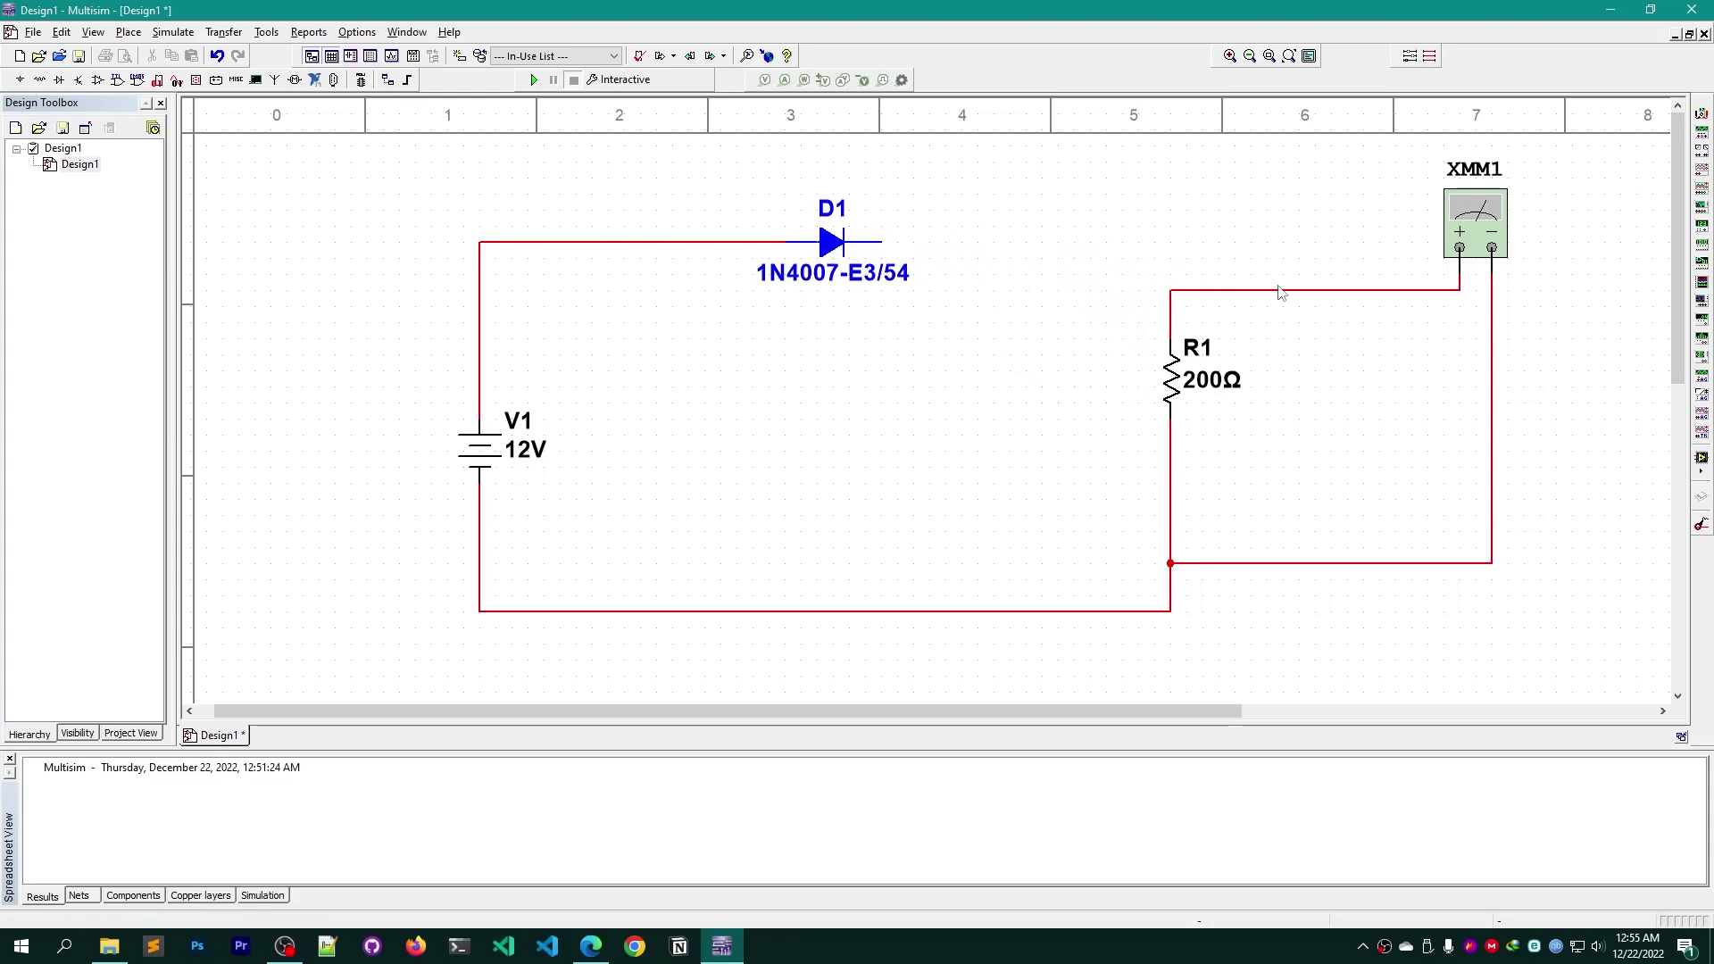
click(1702, 113)
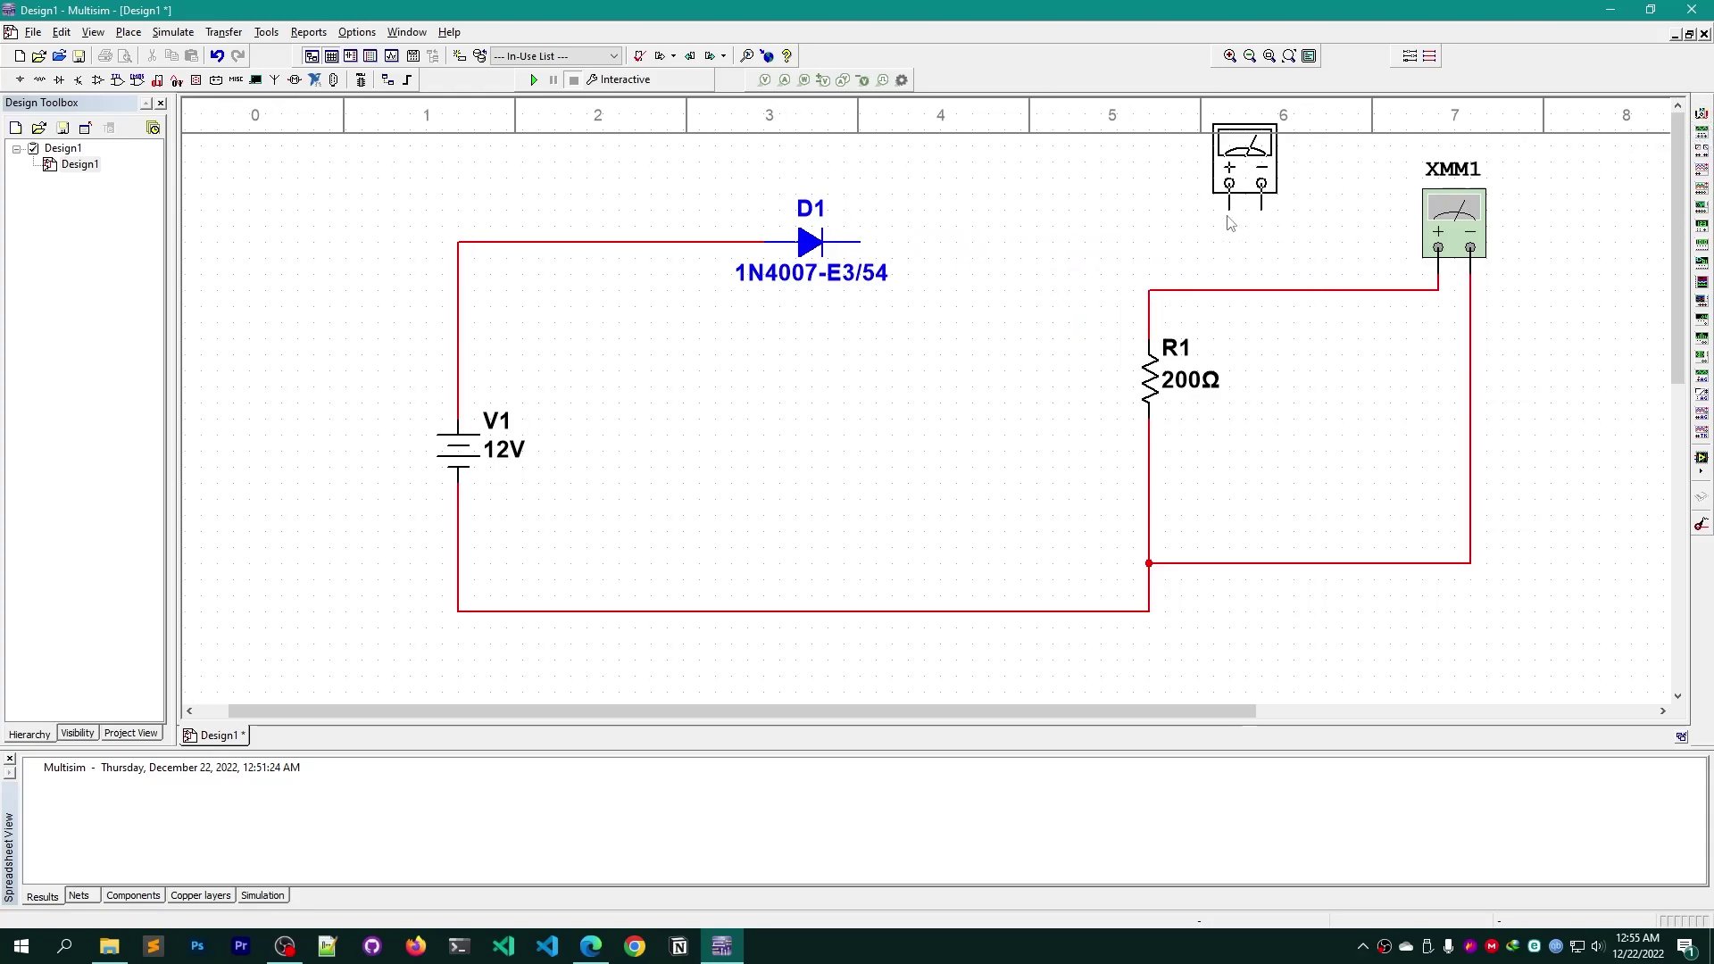
click(1004, 239)
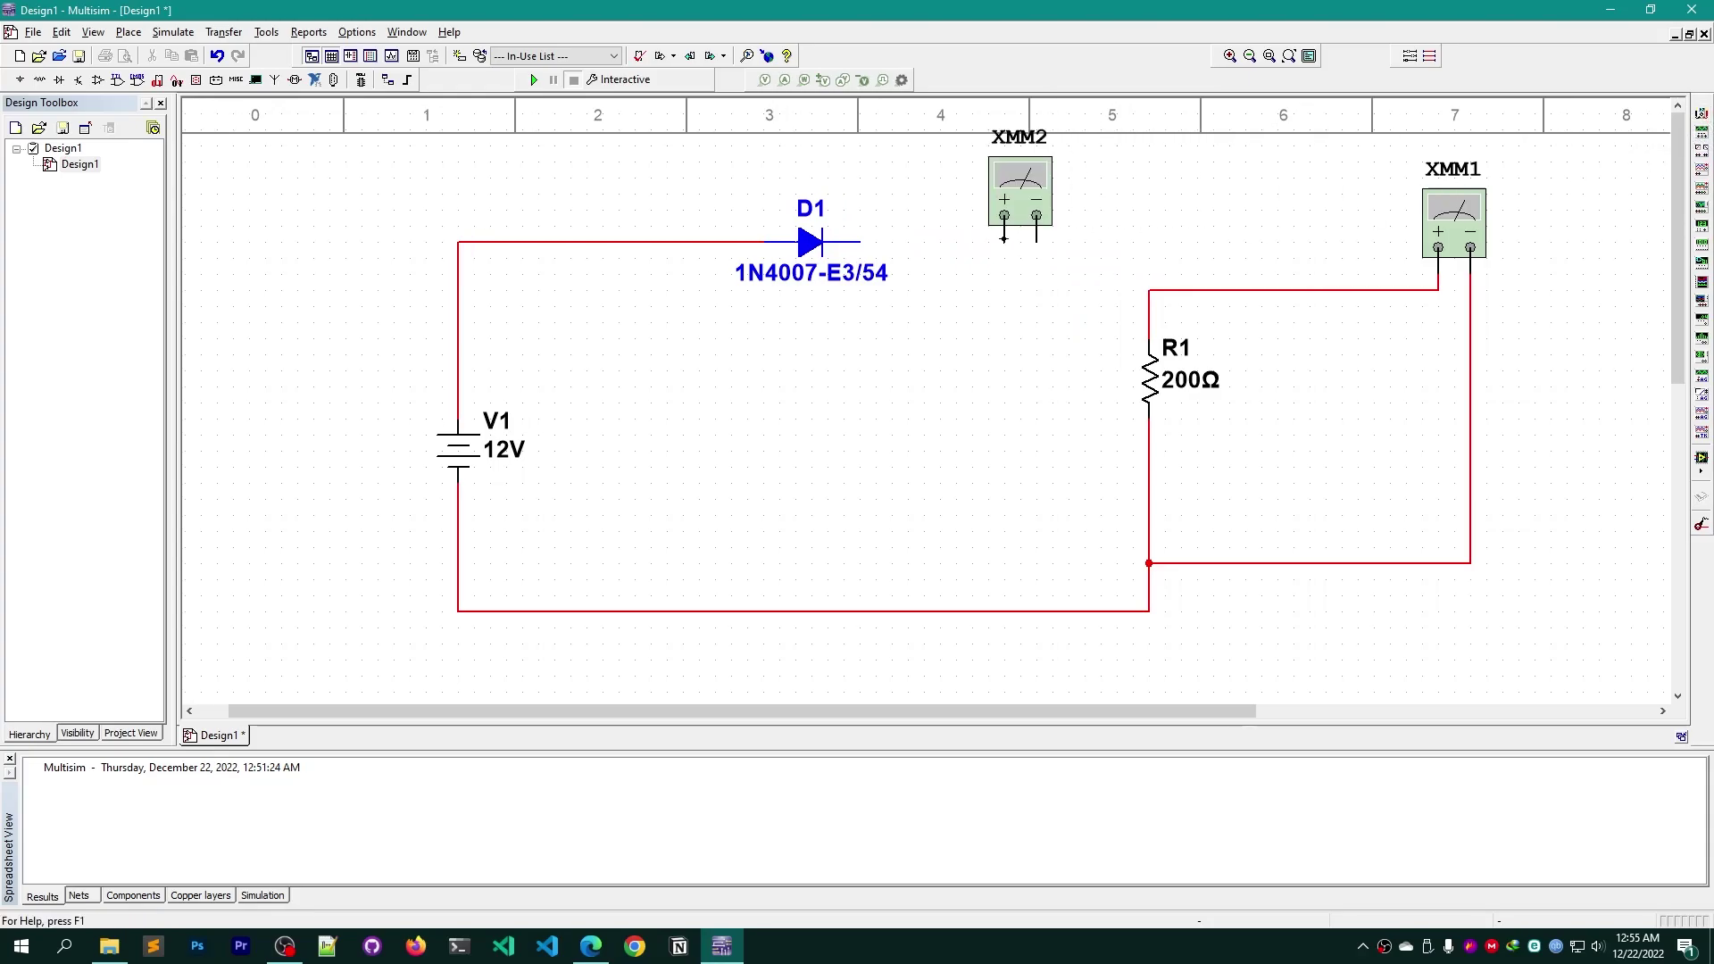
click(860, 240)
click(1151, 289)
Shift the whole circuit down and to the left, then select XMM2
drag(1537, 635, 319, 116)
drag(1018, 192, 938, 240)
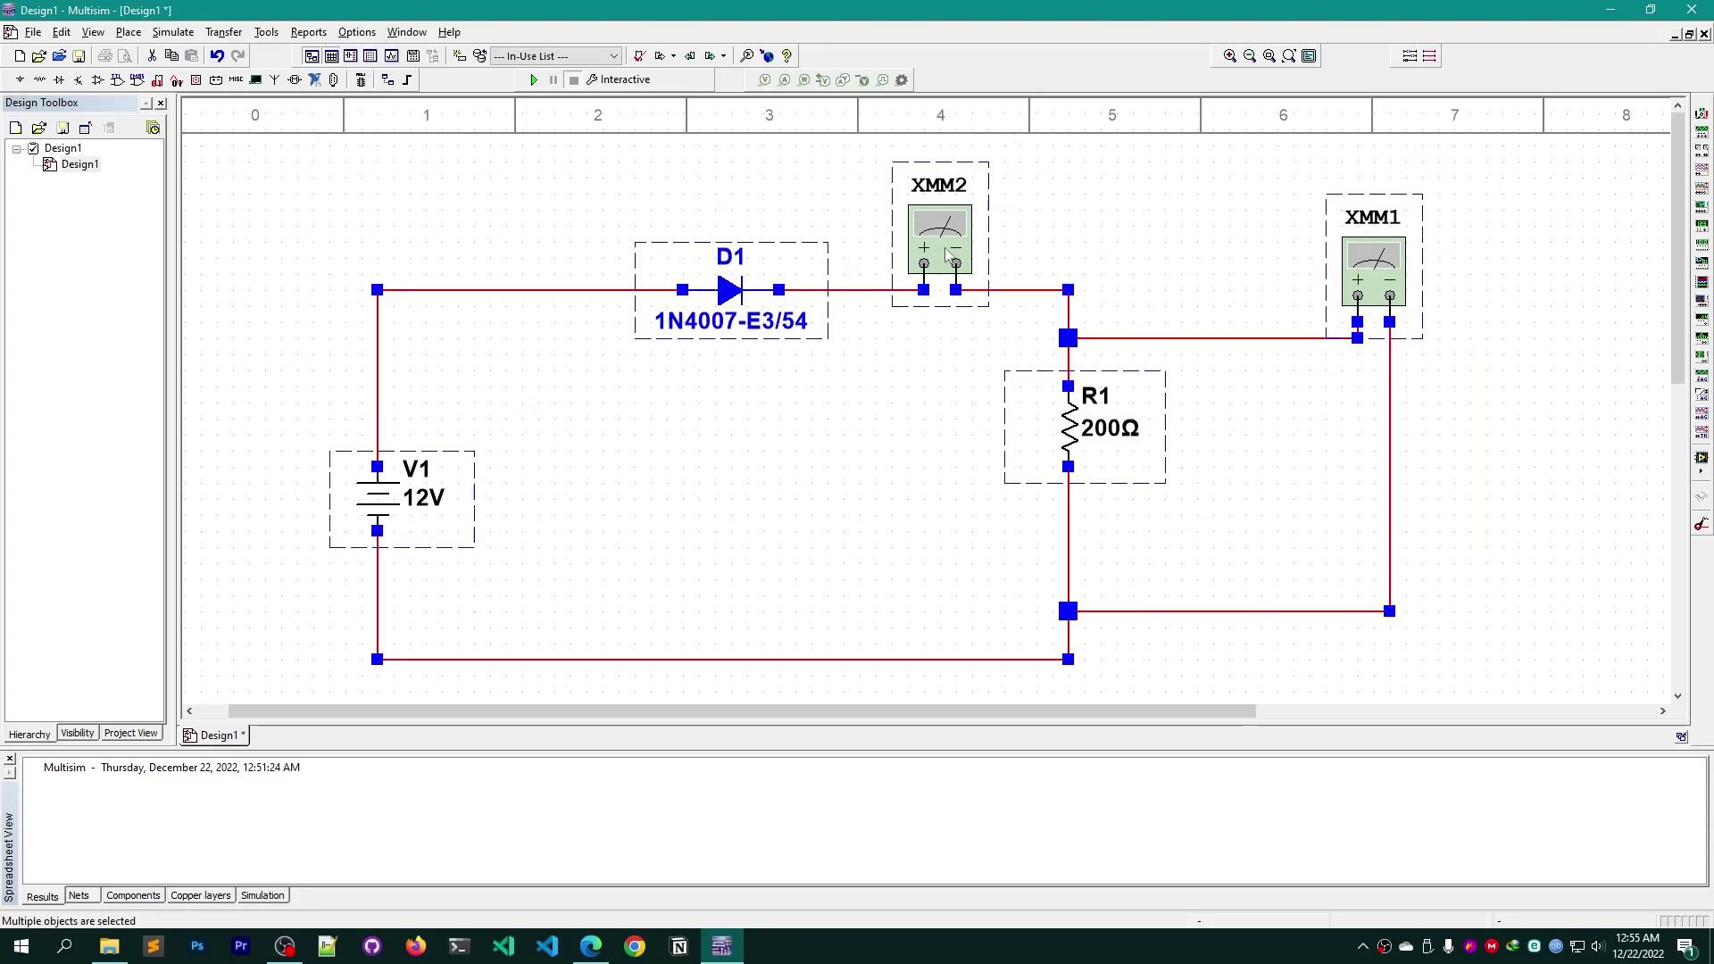
click(526, 231)
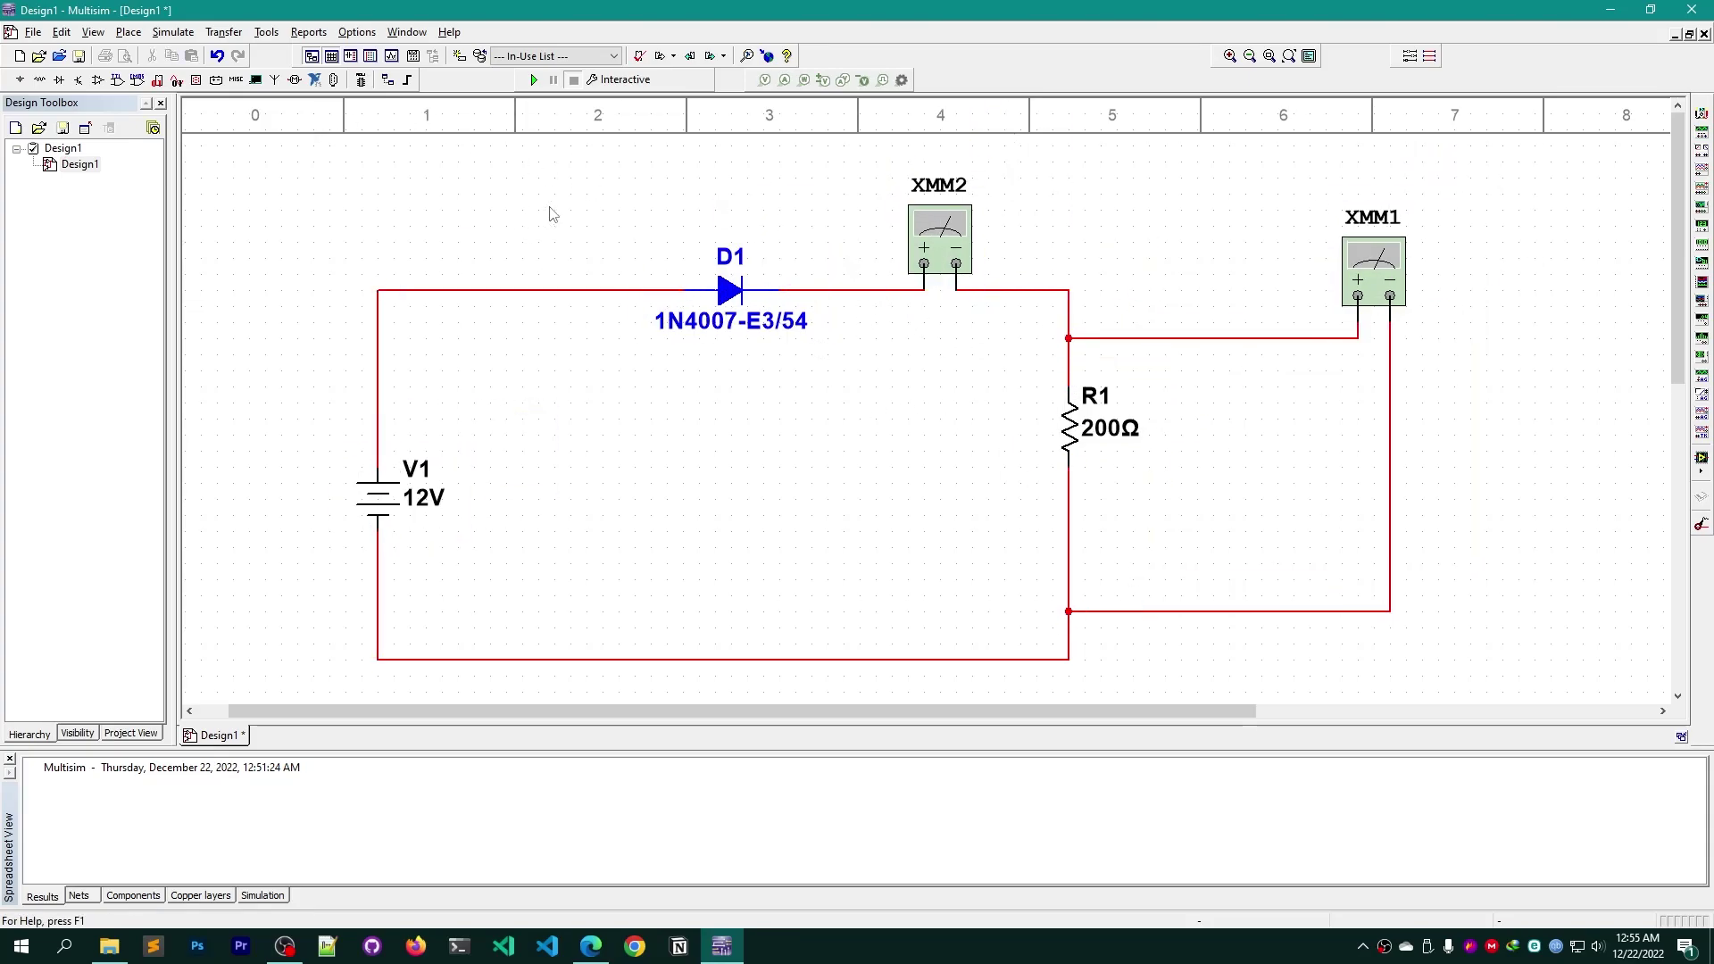
click(942, 237)
drag(1415, 661, 1060, 215)
click(1443, 487)
double_click(945, 234)
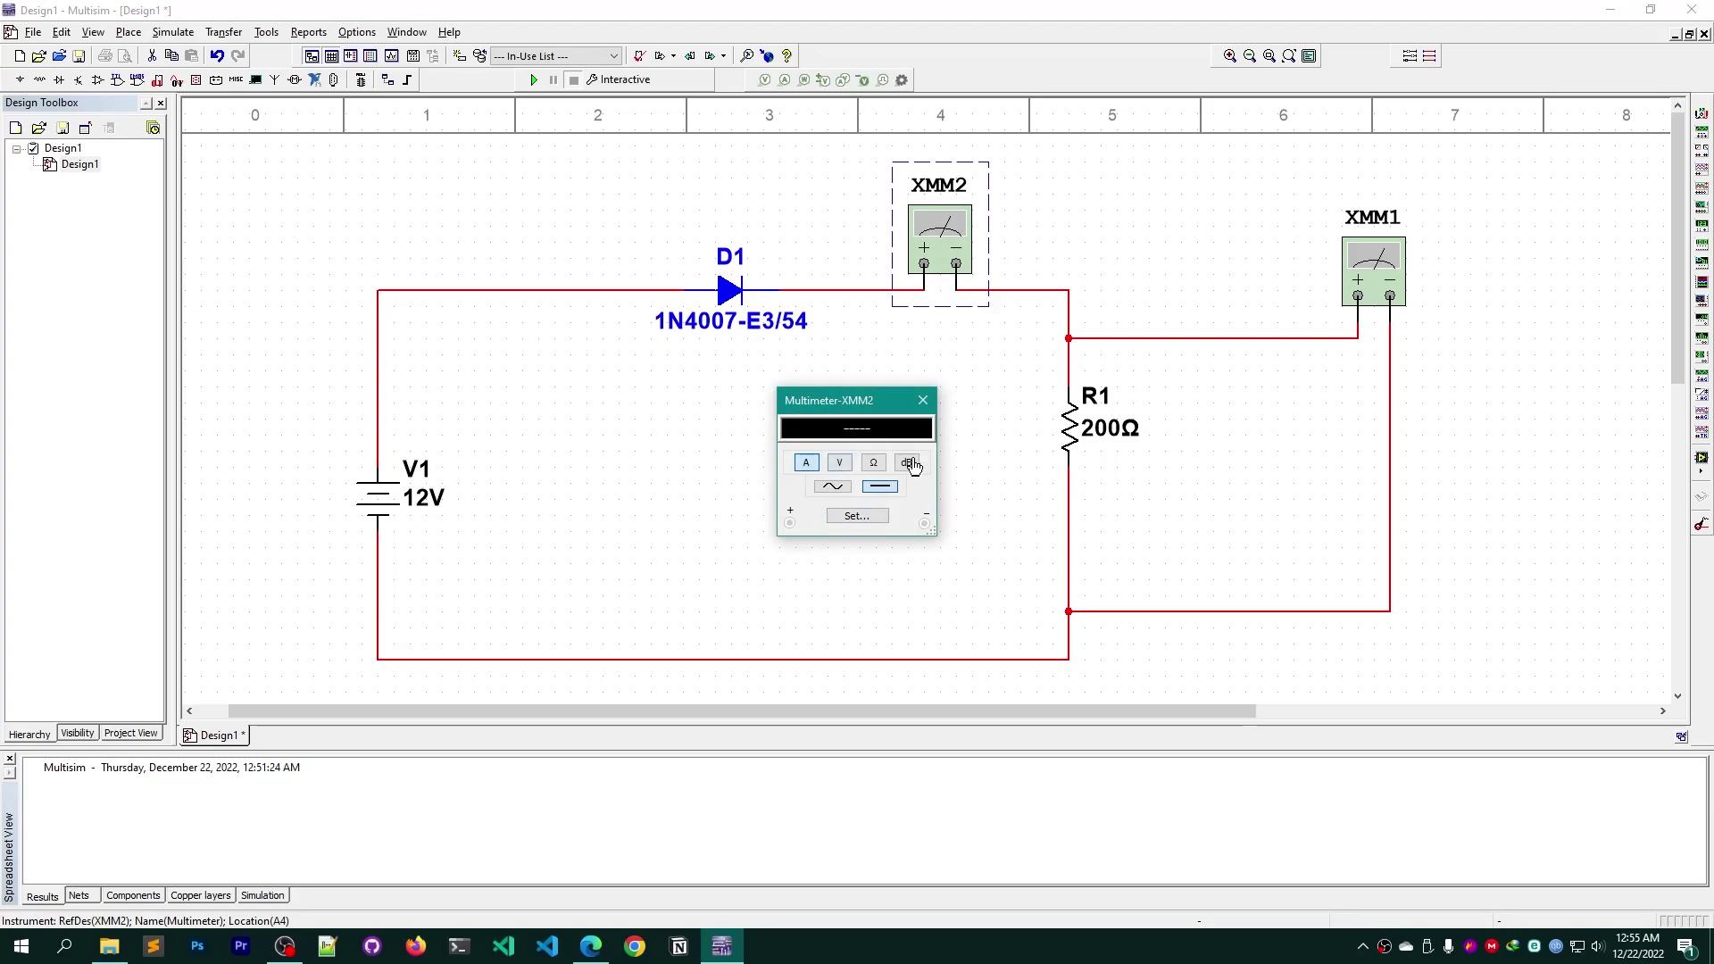
click(923, 400)
double_click(1366, 268)
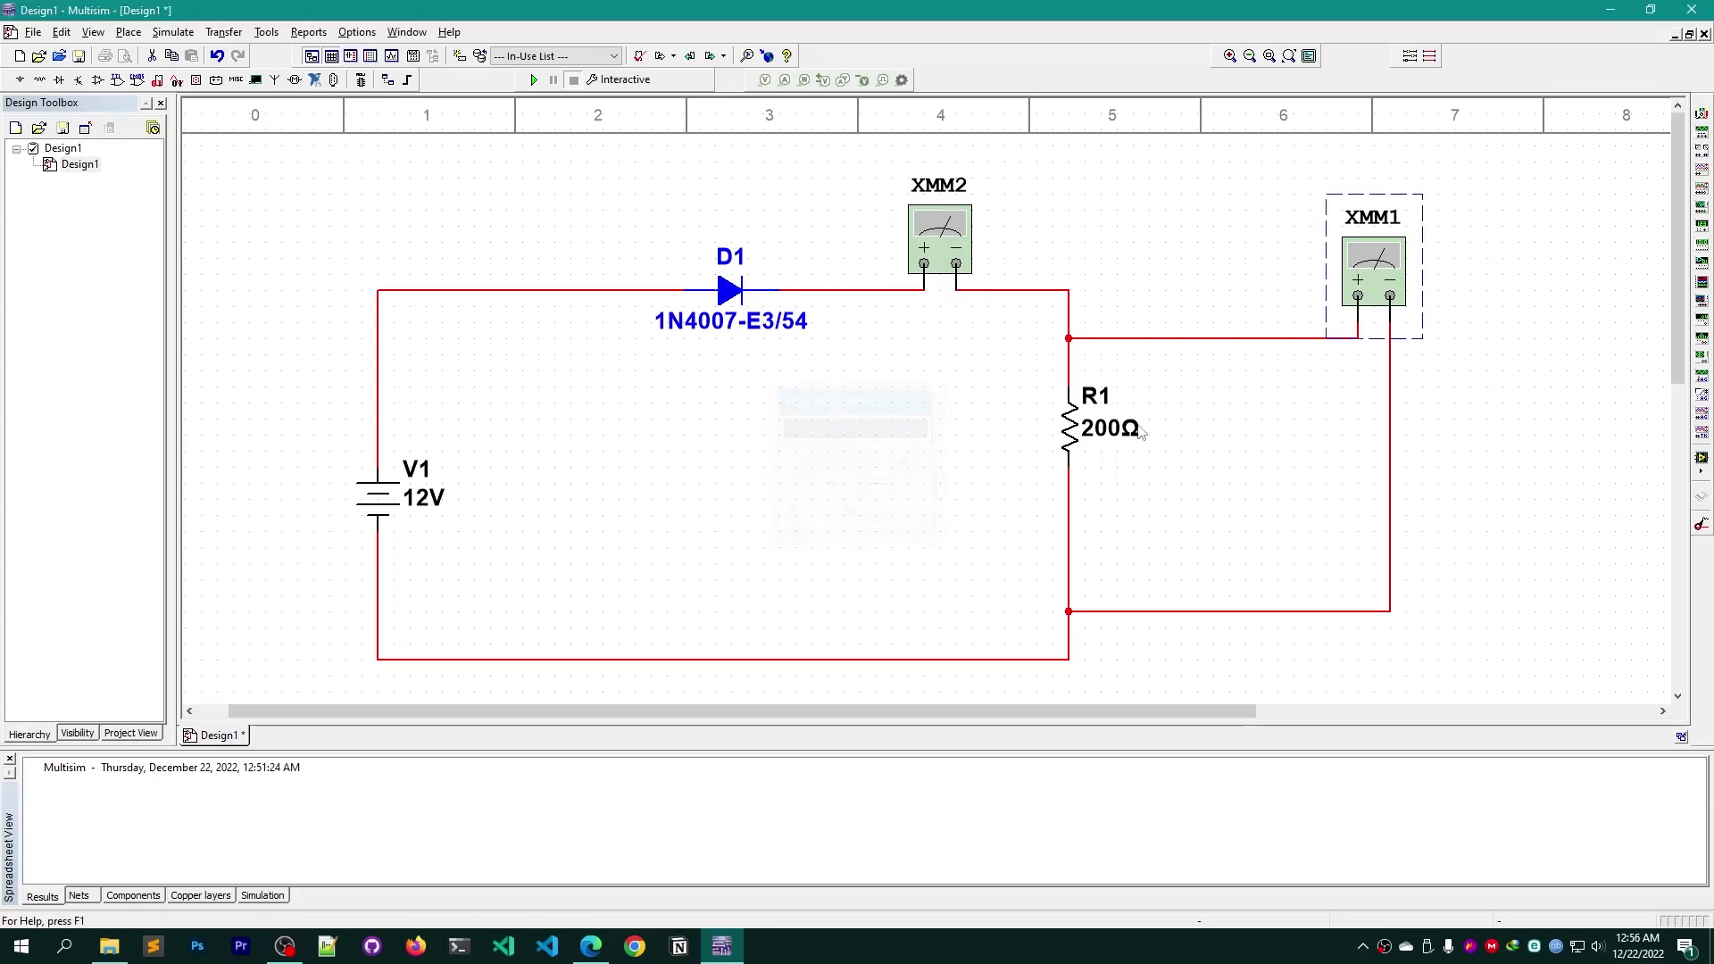
click(924, 400)
click(533, 79)
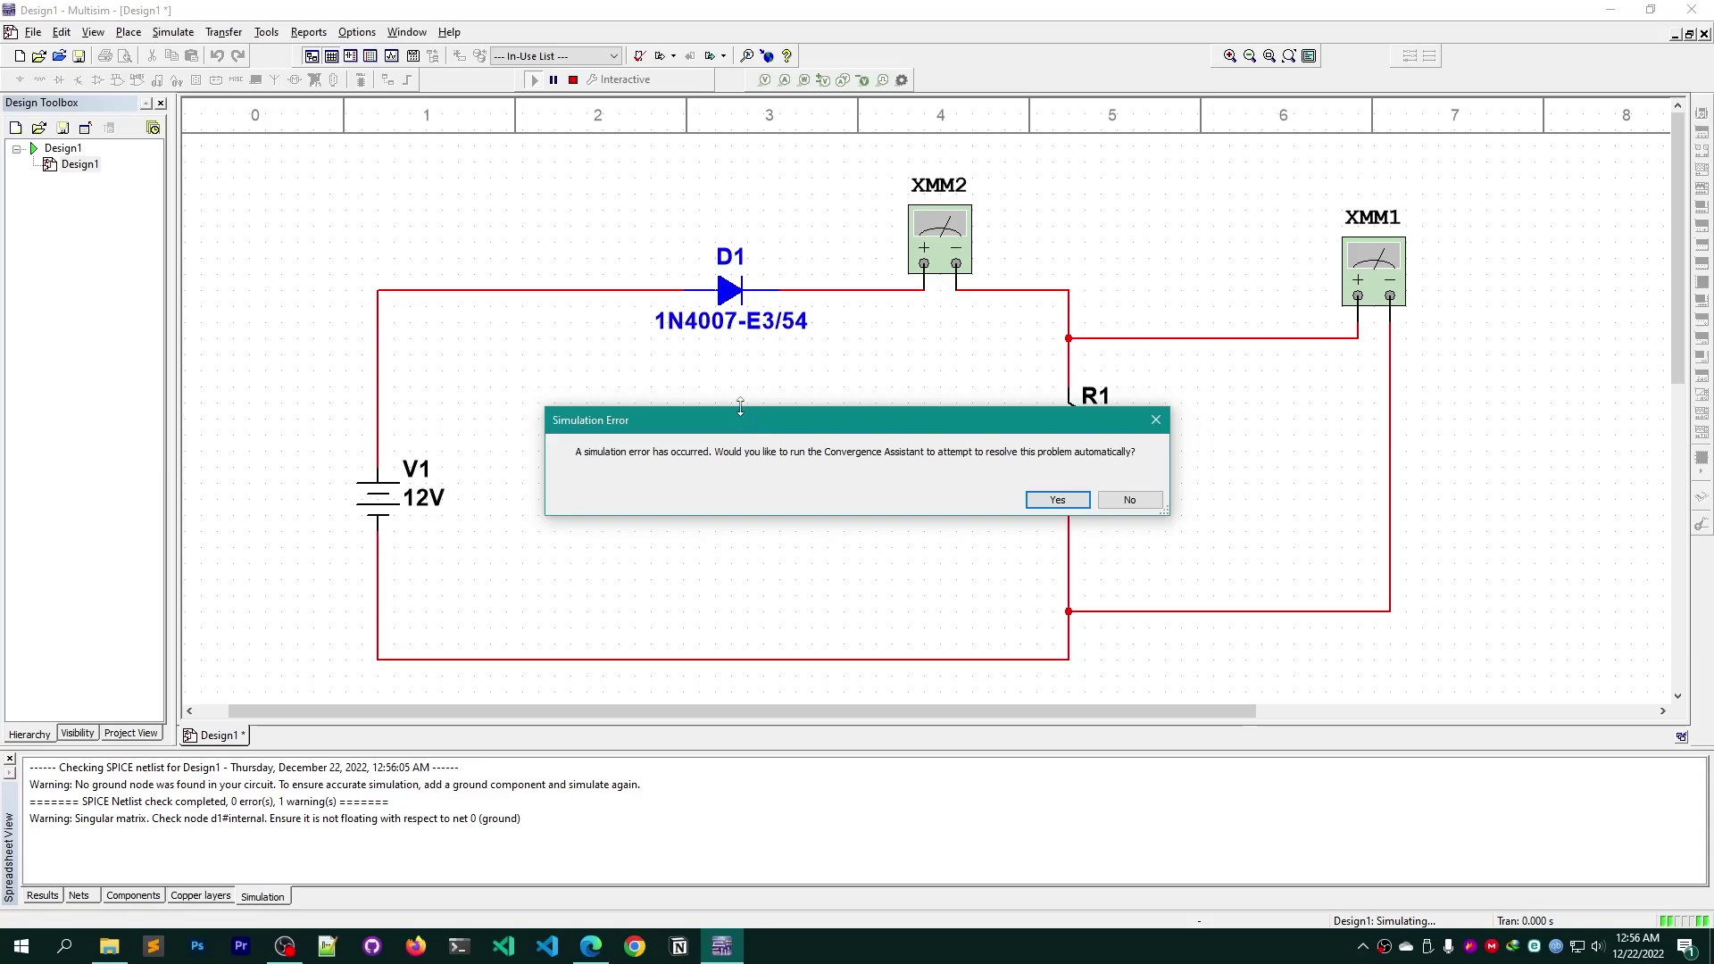
click(1079, 504)
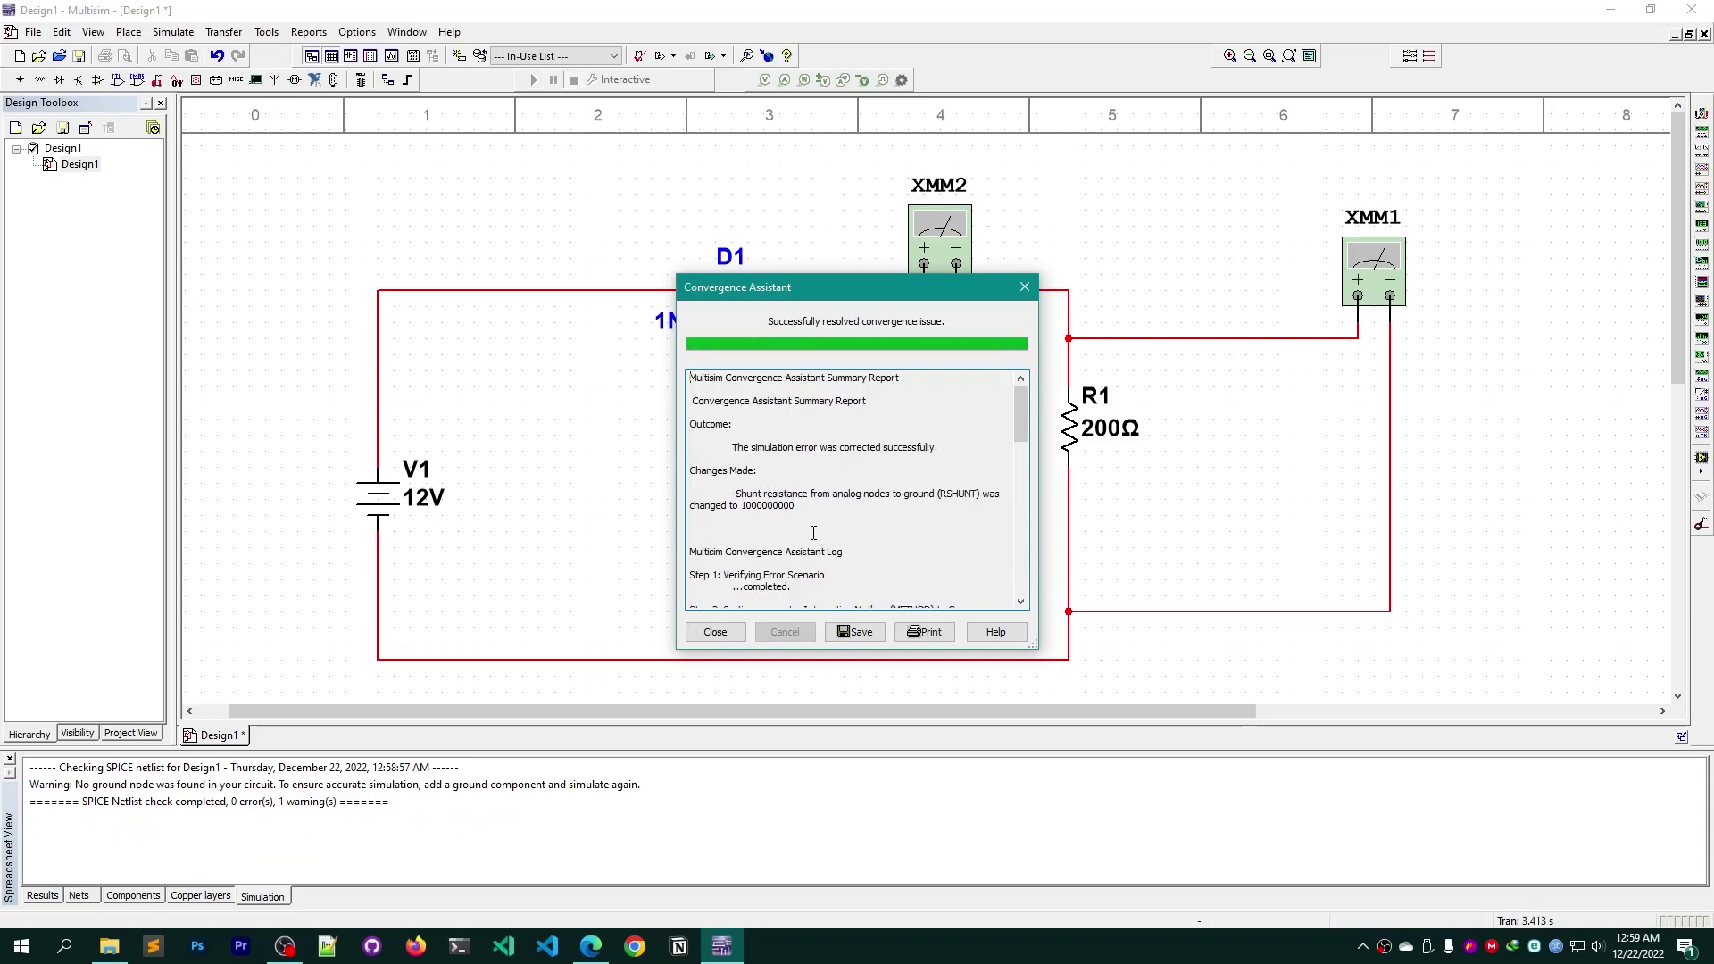
click(717, 631)
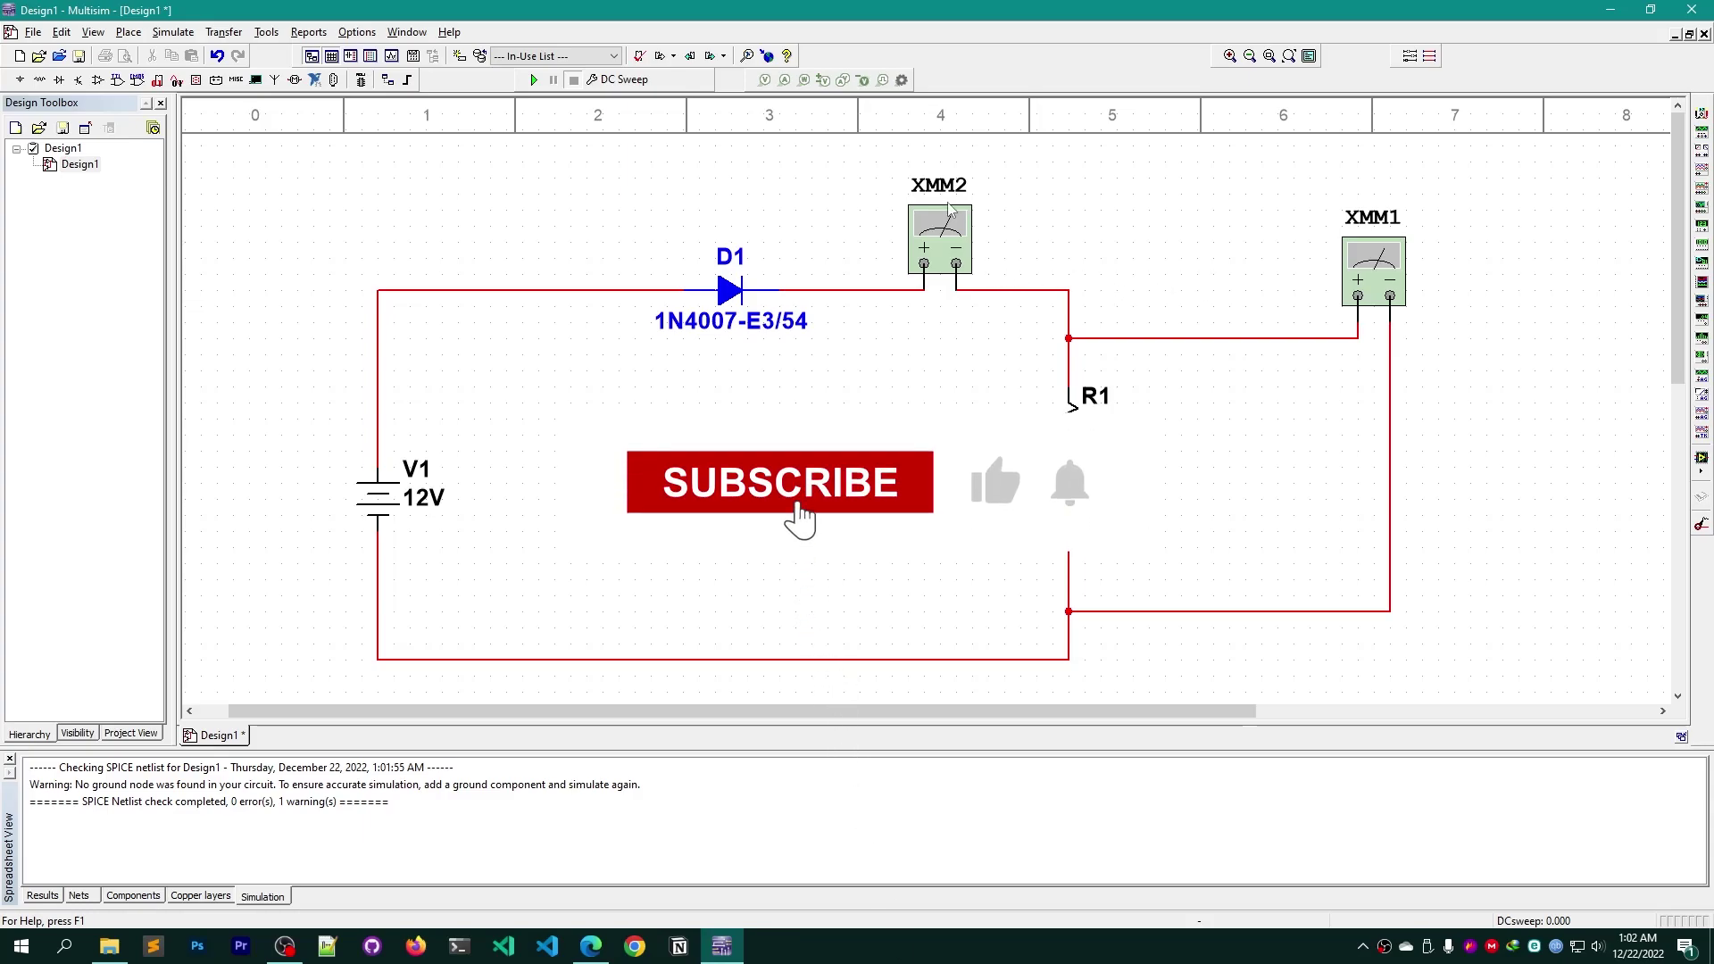
Run the DC Sweep analysis and maximize the Grapher View's DC Transfer Characteristic plot
click(169, 32)
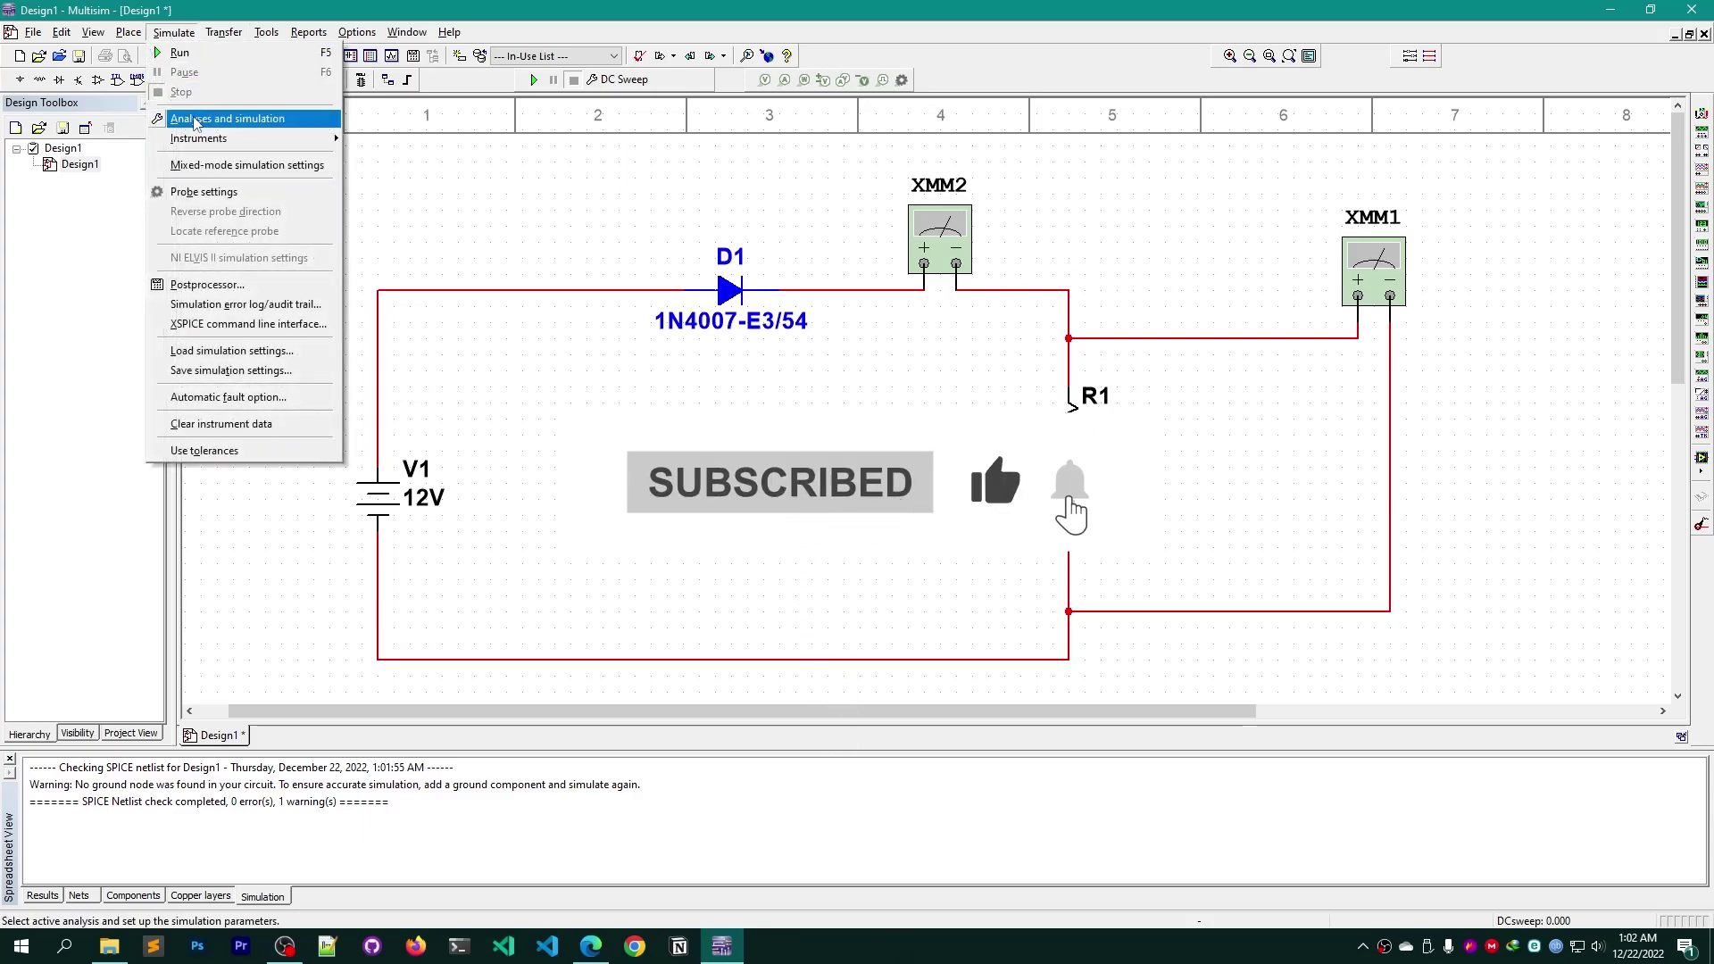
click(257, 120)
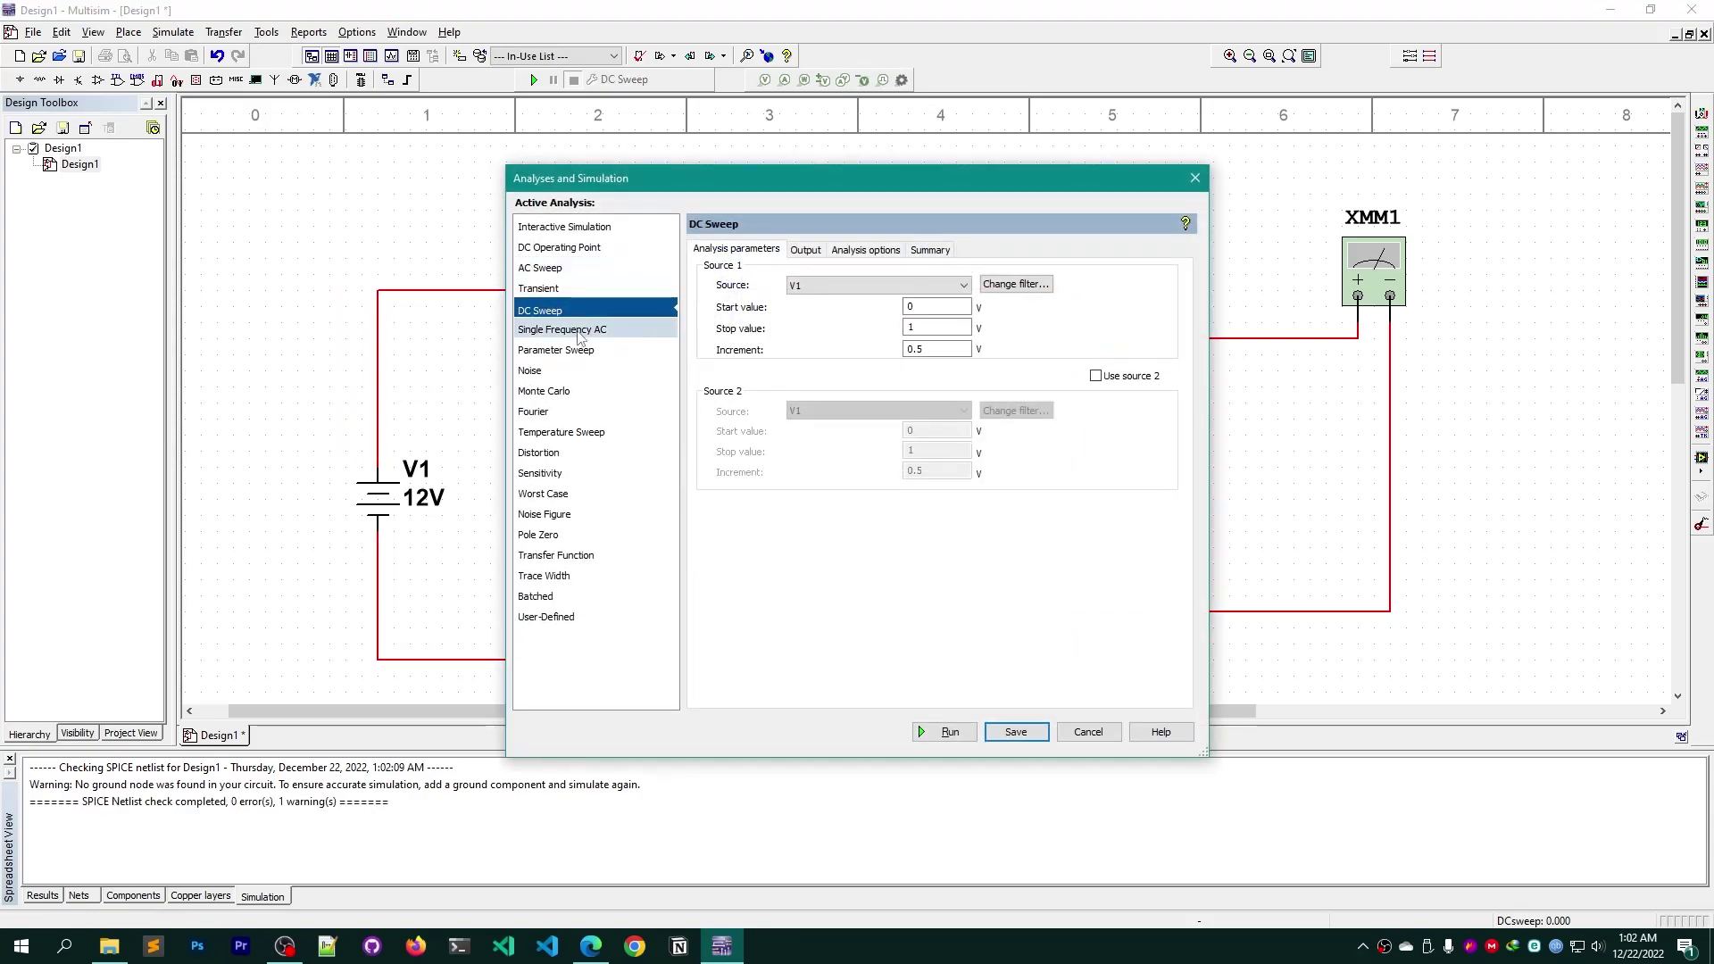
drag(720, 178, 952, 162)
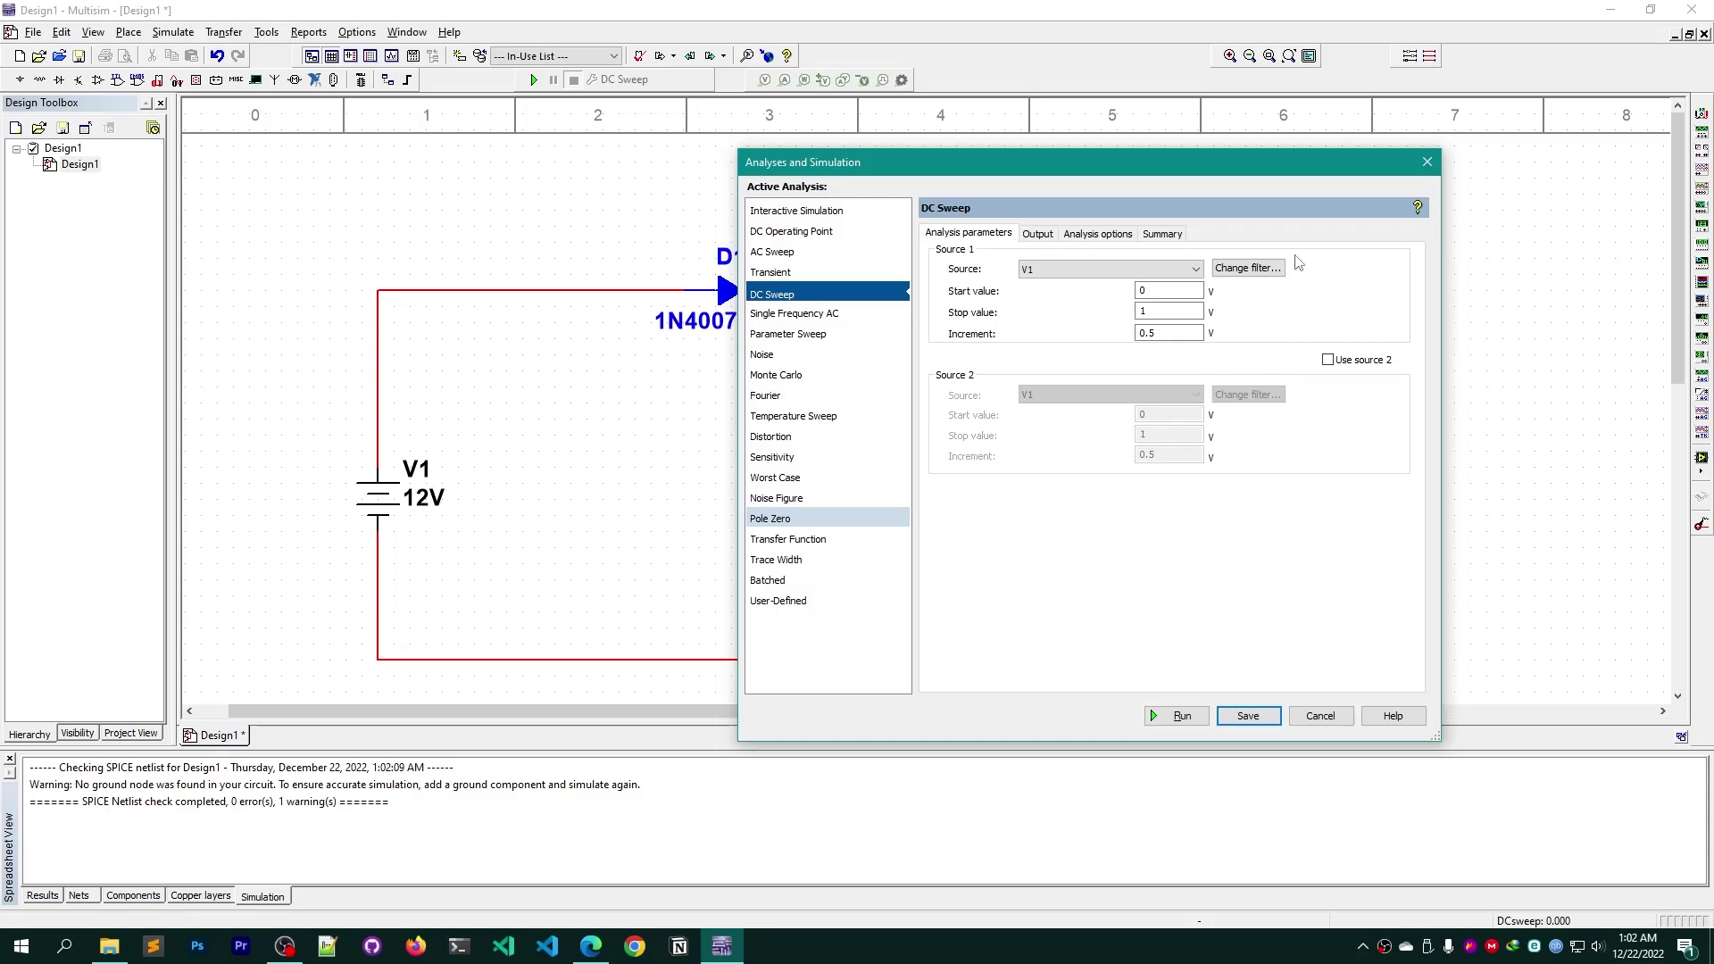
click(1040, 239)
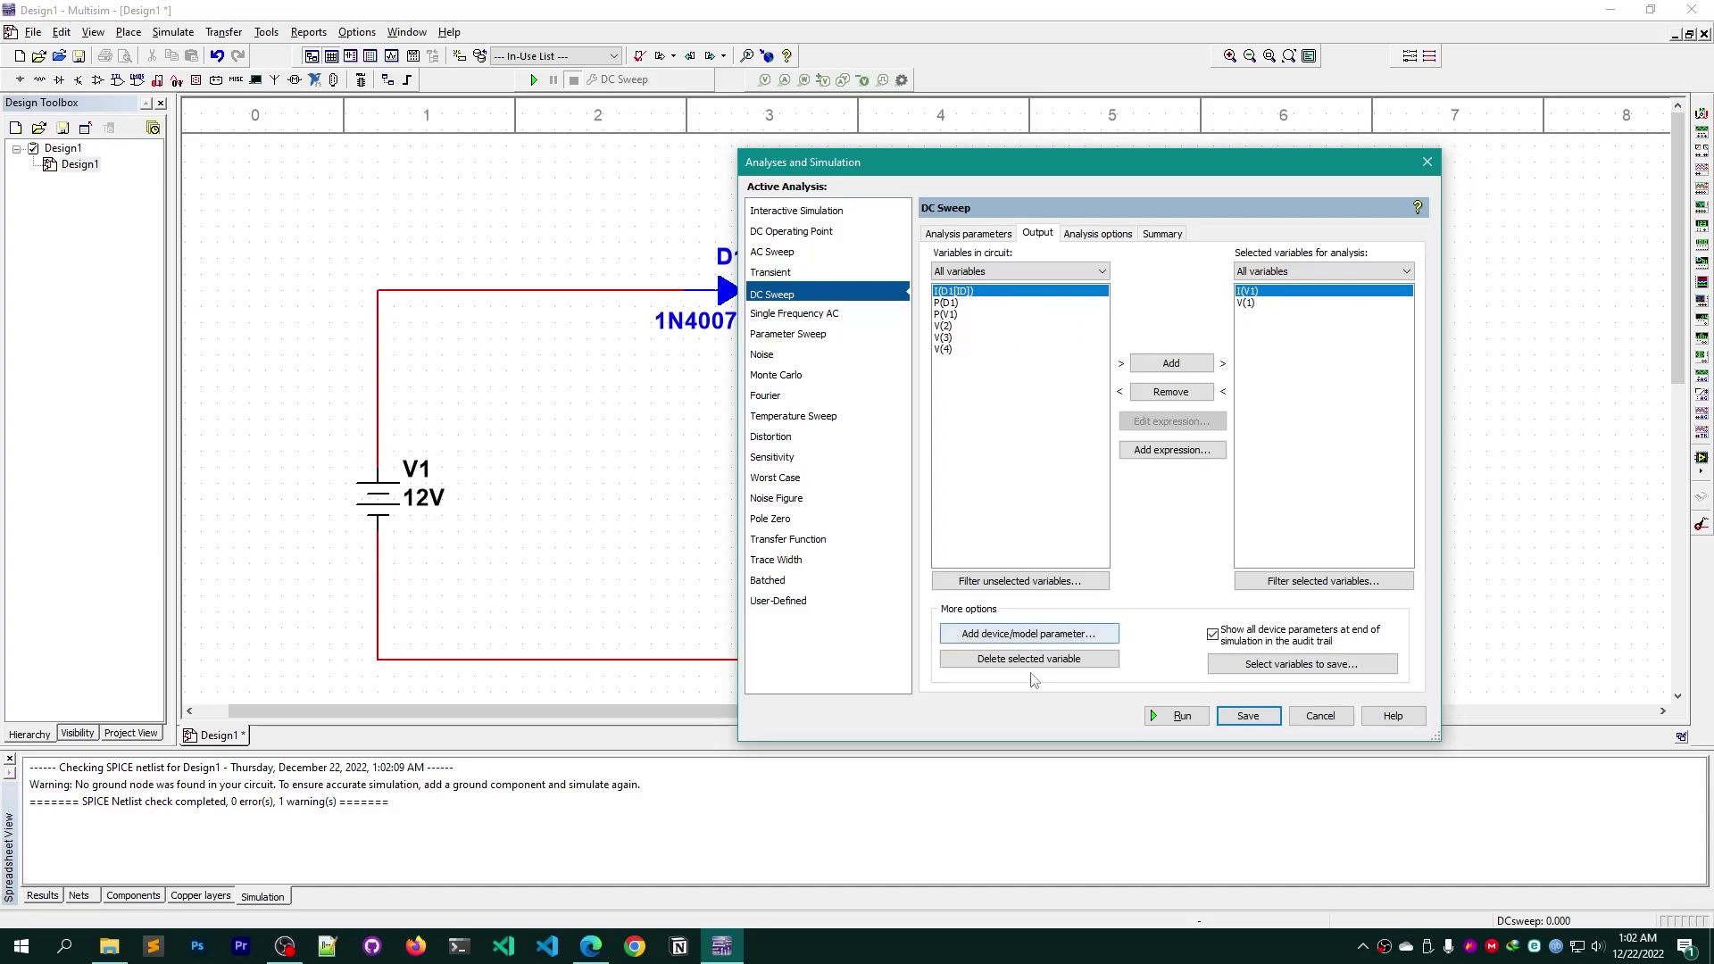
click(1184, 717)
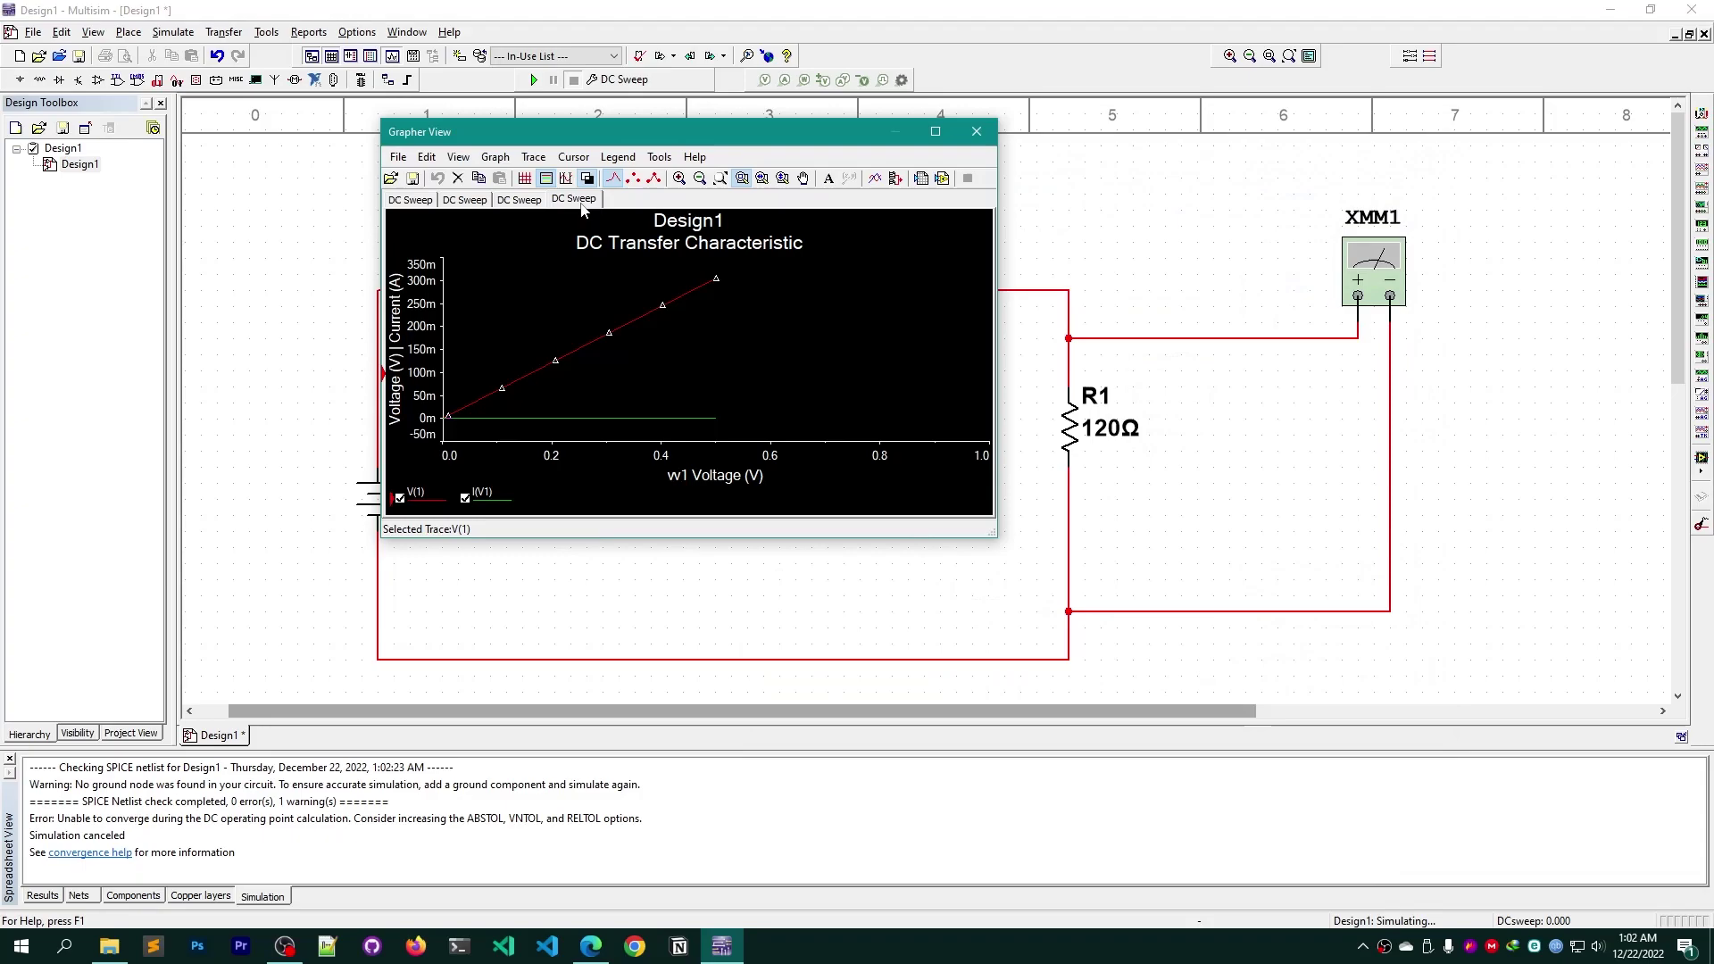
click(935, 131)
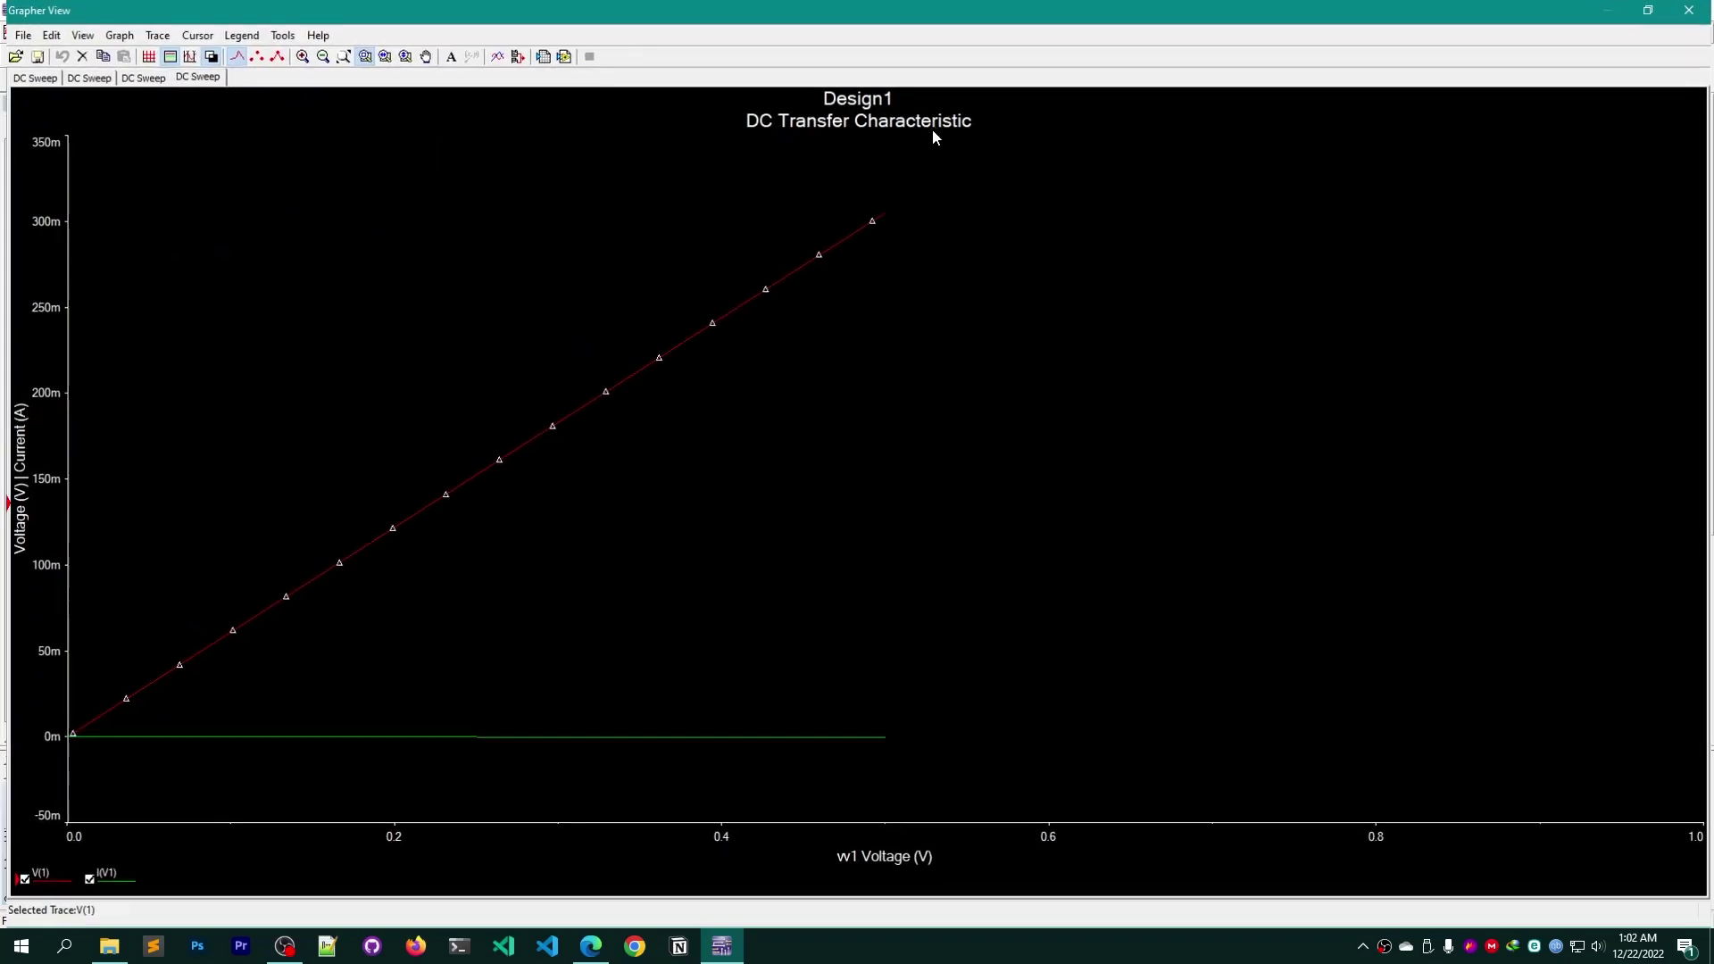